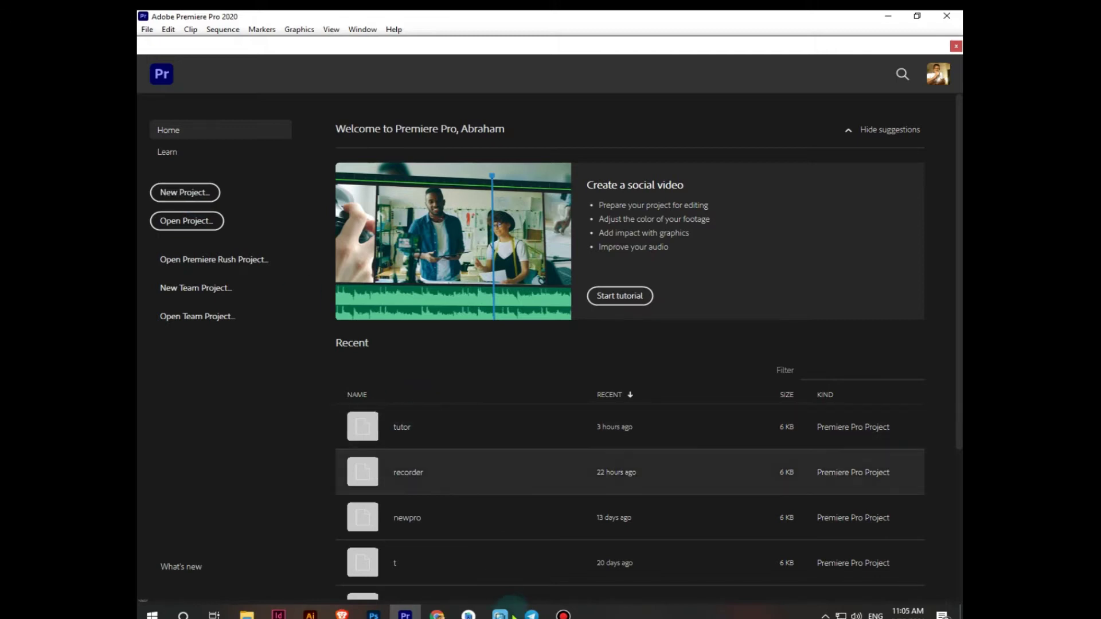
# - Scroll up through the Telegram channel window, then return to Premiere Pro
pyautogui.click(532, 614)
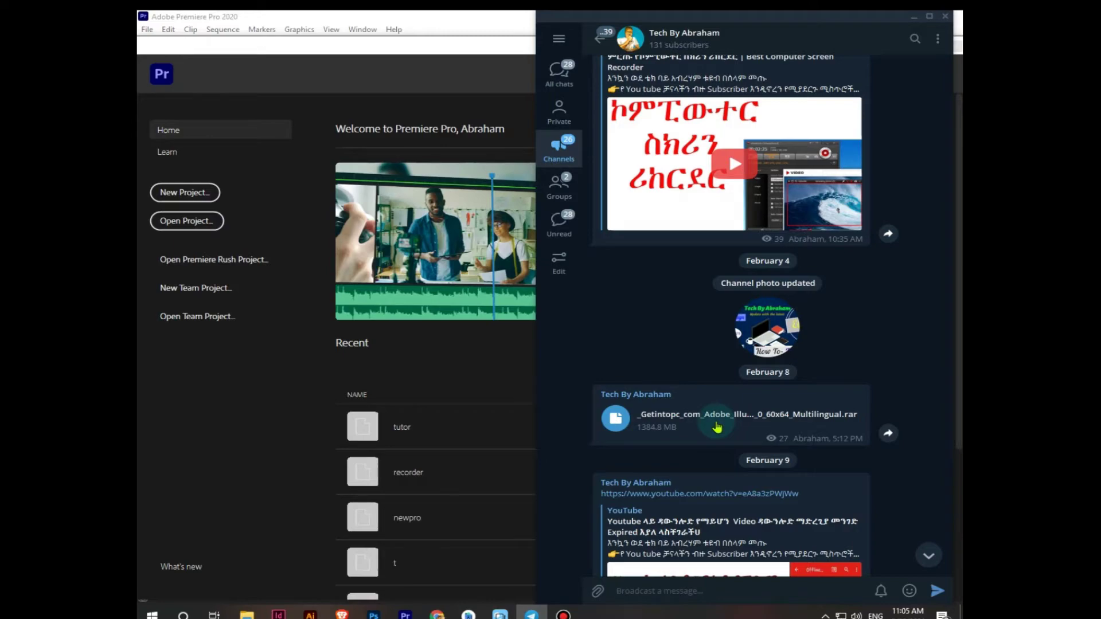
pyautogui.scroll(5, 717, 428)
pyautogui.scroll(5, 717, 427)
pyautogui.scroll(5, 717, 427)
pyautogui.scroll(5, 717, 427)
pyautogui.scroll(5, 717, 427)
pyautogui.scroll(5, 717, 427)
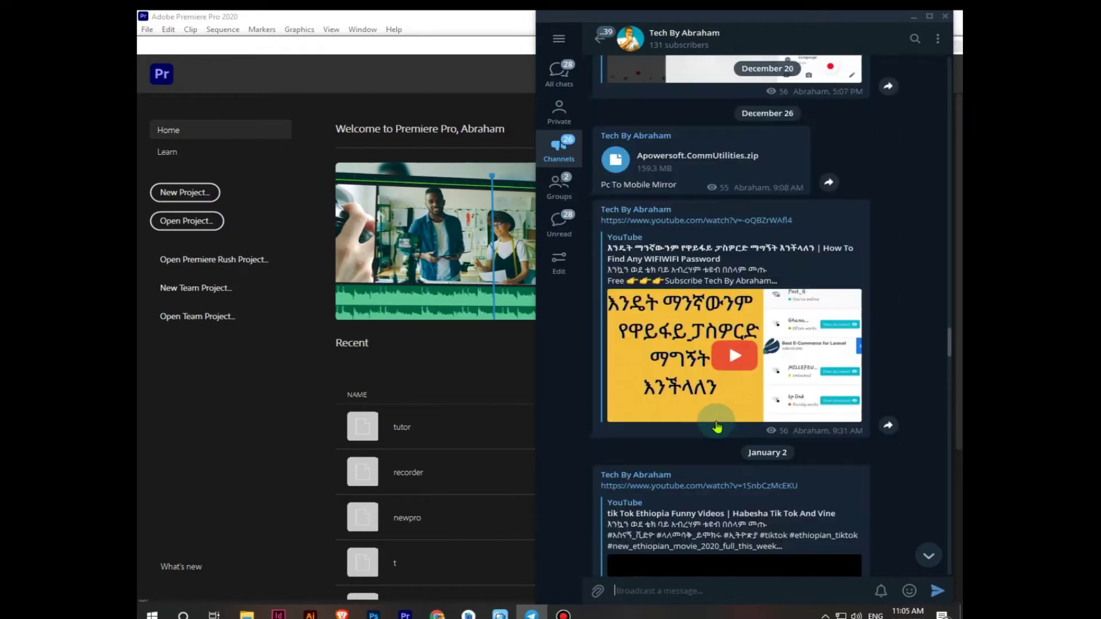
pyautogui.scroll(5, 716, 427)
pyautogui.scroll(5, 719, 427)
pyautogui.scroll(5, 719, 426)
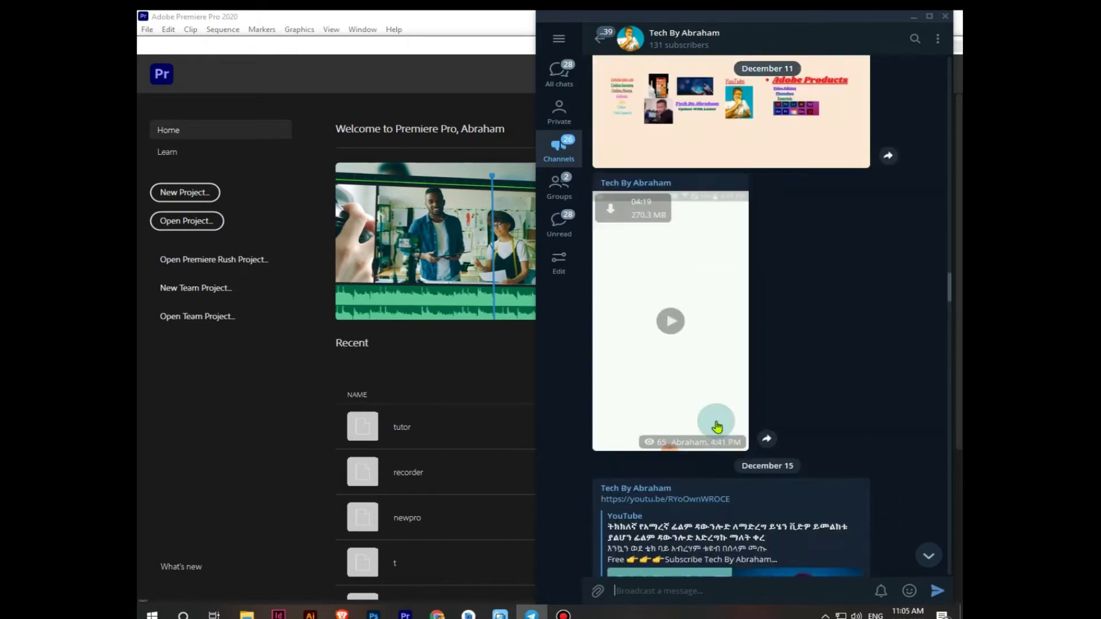
pyautogui.scroll(5, 719, 427)
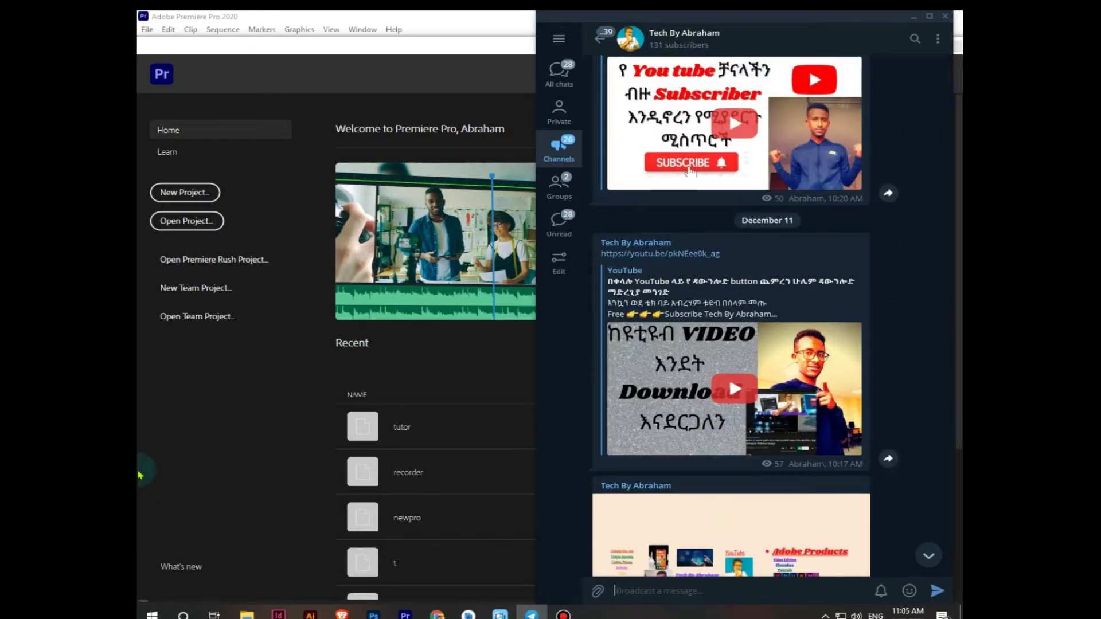
pyautogui.click(232, 424)
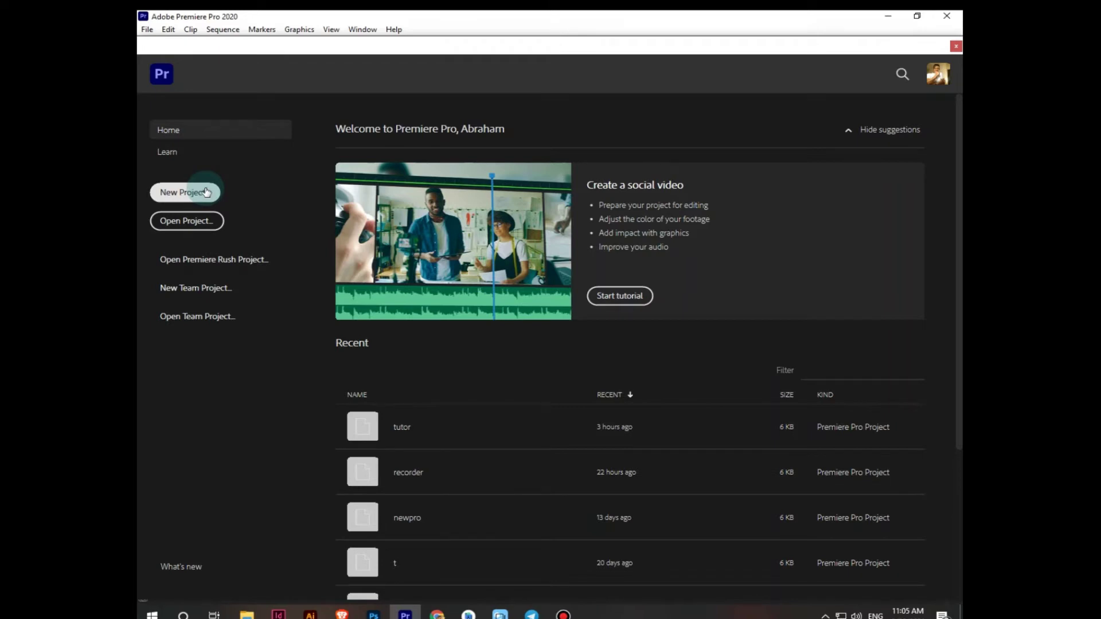
# - Start a new project named 'tutorial 1', keeping Timecode and Audio Samples display formats
pyautogui.click(206, 192)
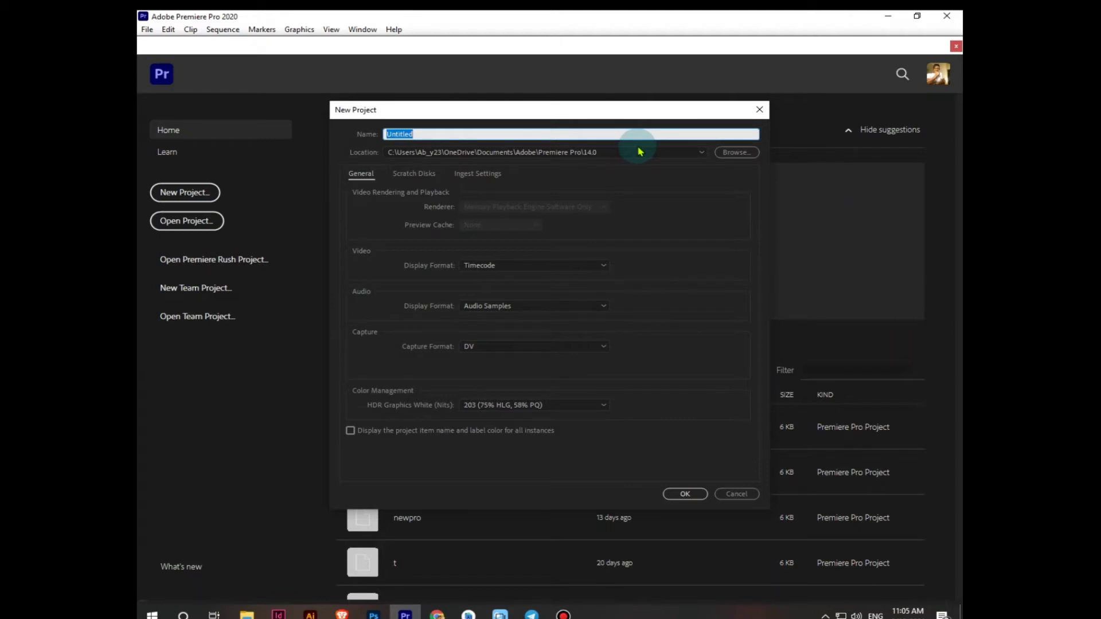
pyautogui.write('tutorial 1')
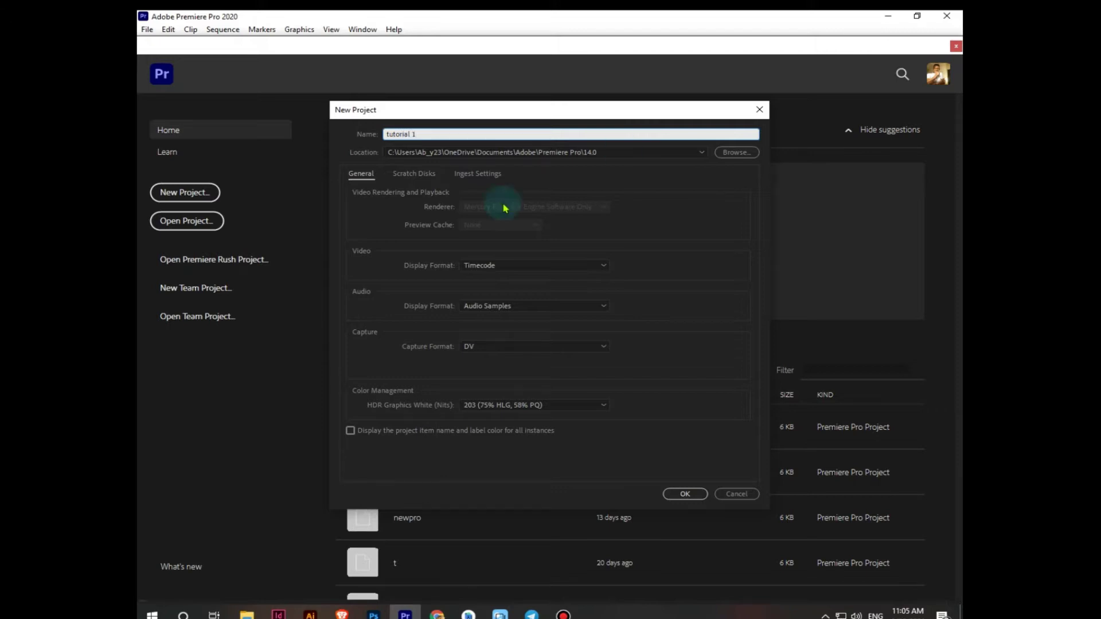
pyautogui.click(567, 348)
pyautogui.click(570, 345)
pyautogui.click(604, 308)
pyautogui.click(604, 308)
pyautogui.click(603, 266)
pyautogui.click(604, 268)
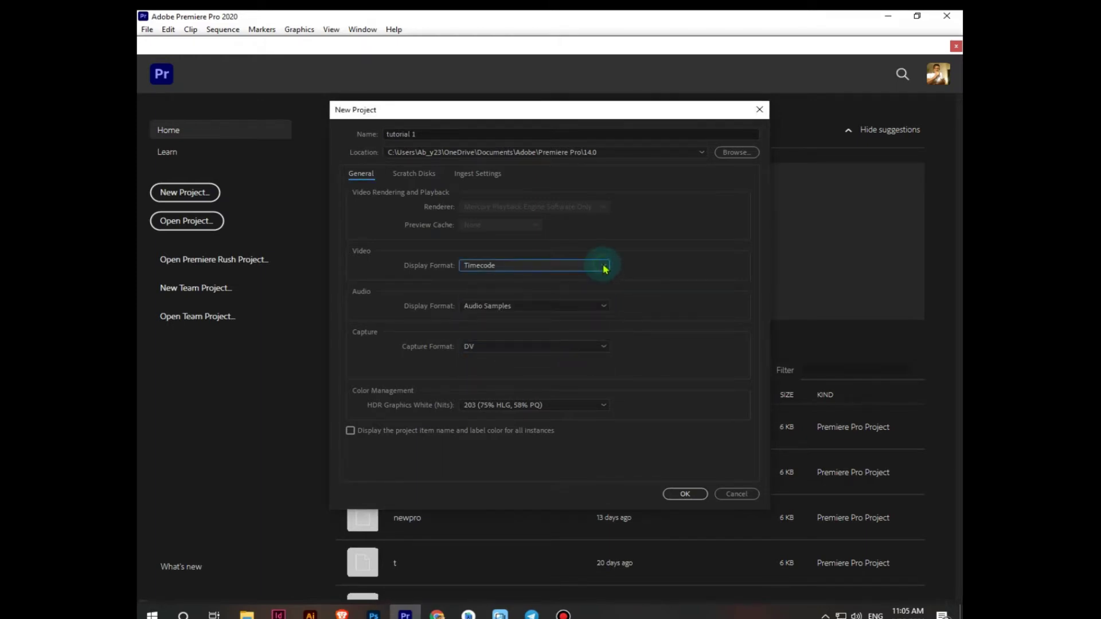
pyautogui.click(480, 179)
pyautogui.click(364, 172)
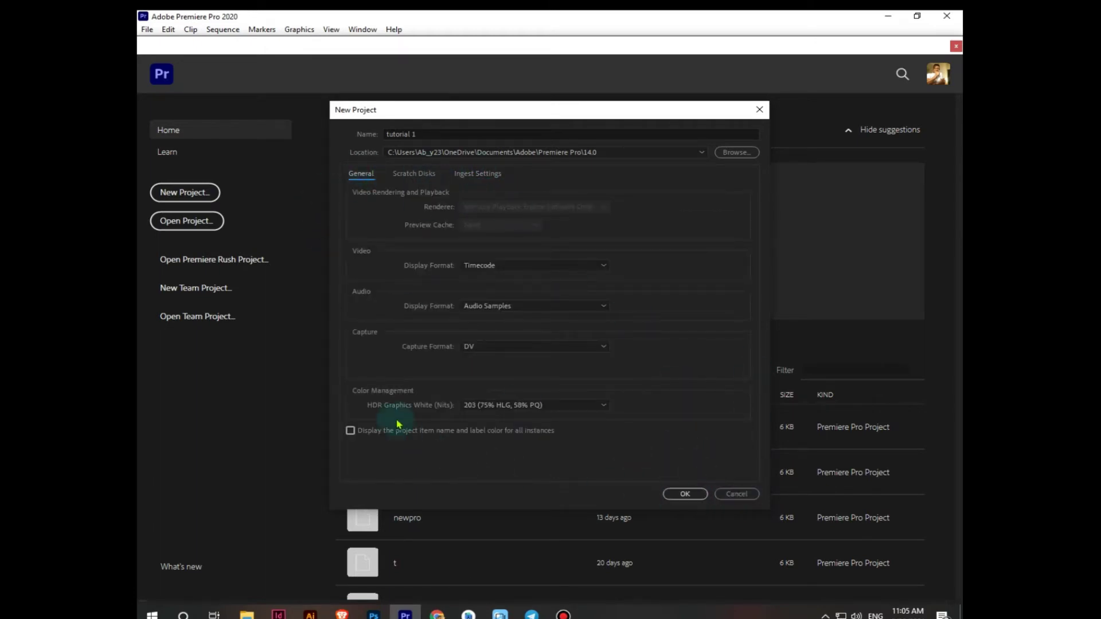
# - Try HDR Graphics White at 100, then set it back to 203 nits
pyautogui.click(600, 408)
pyautogui.click(601, 410)
pyautogui.click(600, 408)
pyautogui.click(551, 423)
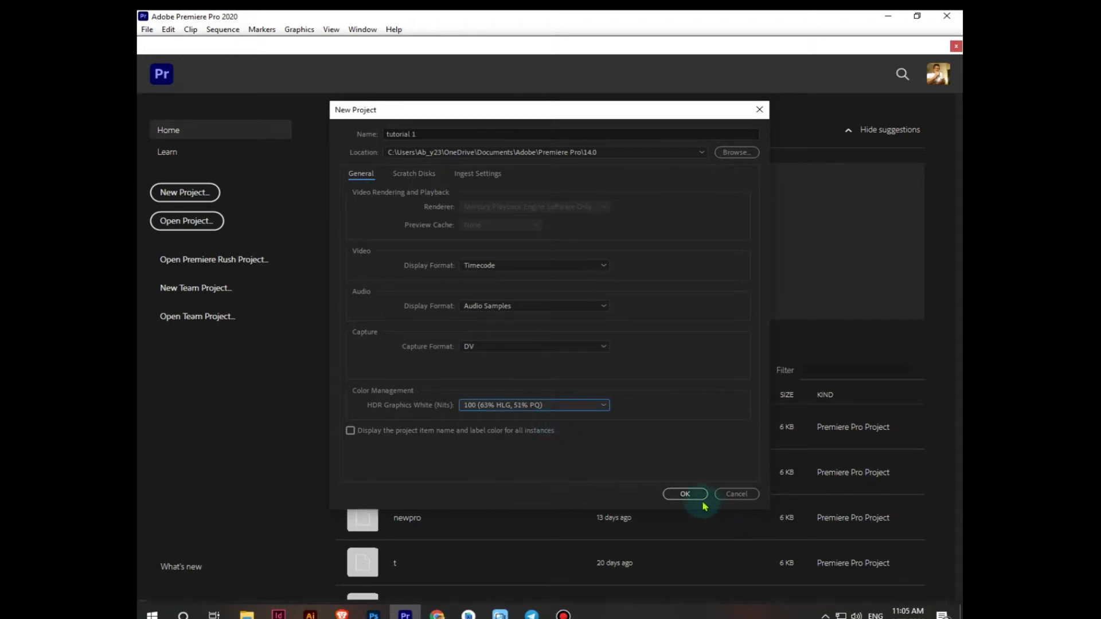
pyautogui.click(594, 404)
pyautogui.click(545, 429)
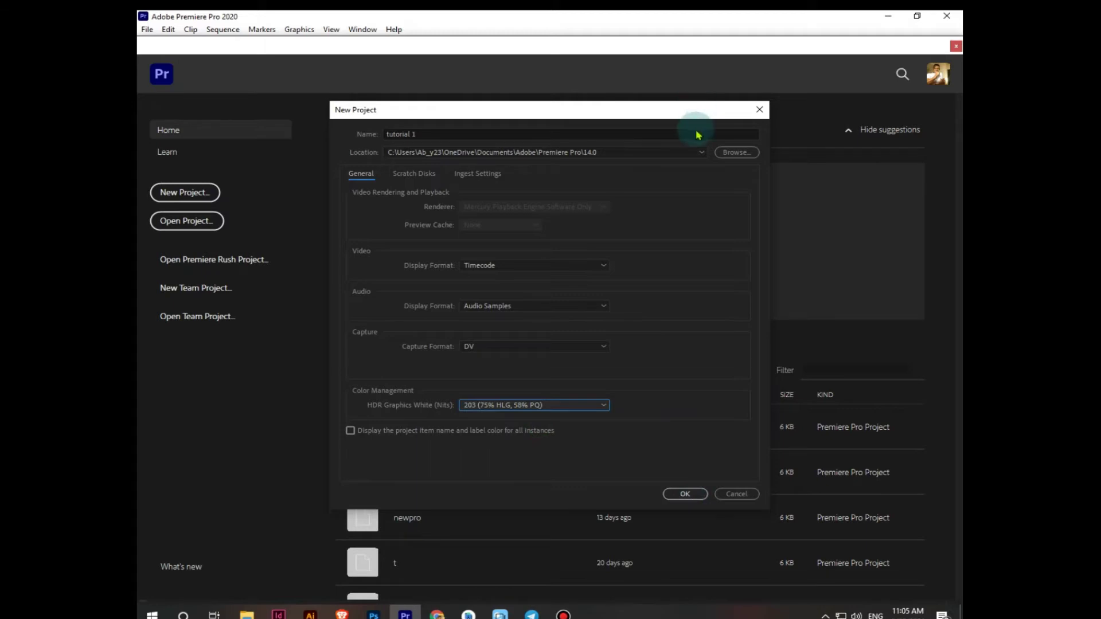
# - Set the project location to D:\video editing\Ae and create the project
pyautogui.click(748, 157)
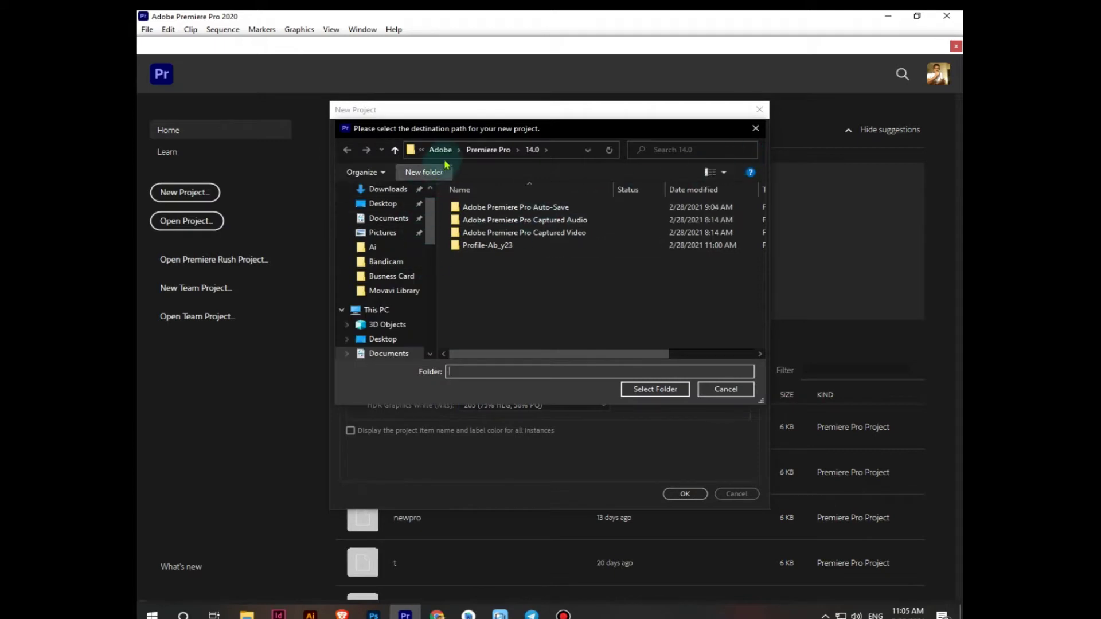
pyautogui.moveTo(429, 230)
pyautogui.mouseDown()
pyautogui.moveTo(431, 302)
pyautogui.moveTo(422, 246)
pyautogui.mouseUp()
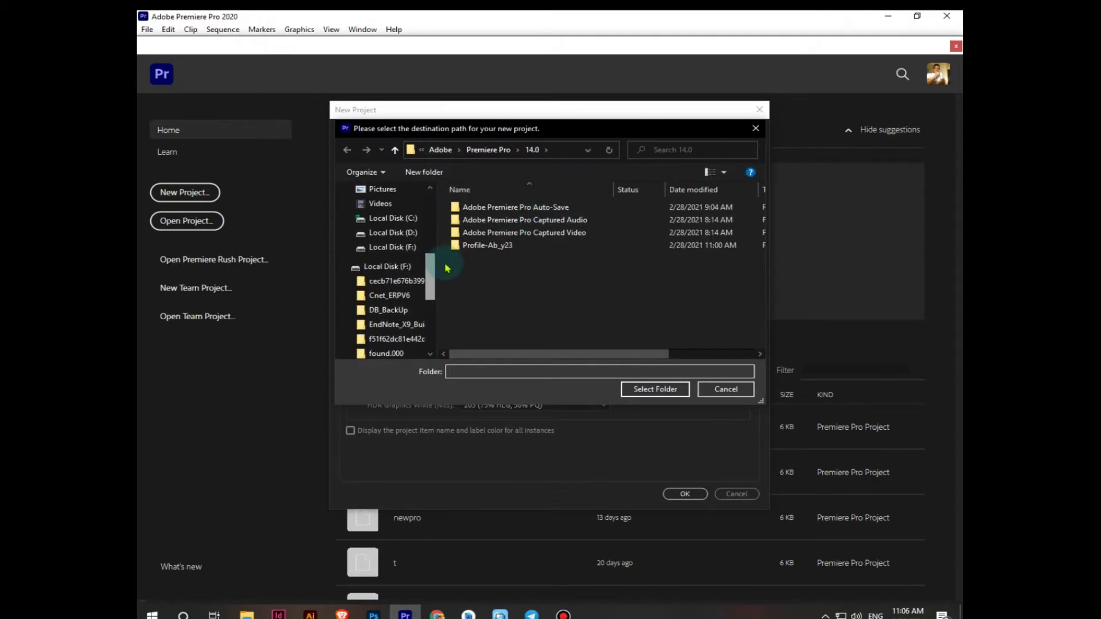
pyautogui.click(405, 233)
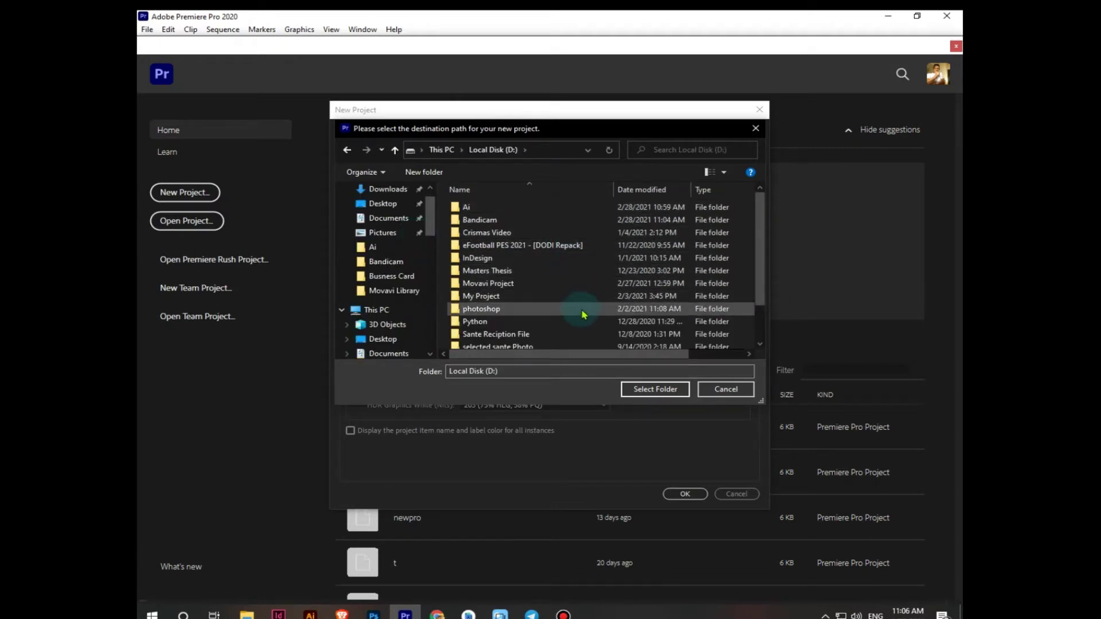
pyautogui.click(478, 297)
pyautogui.doubleClick(477, 301)
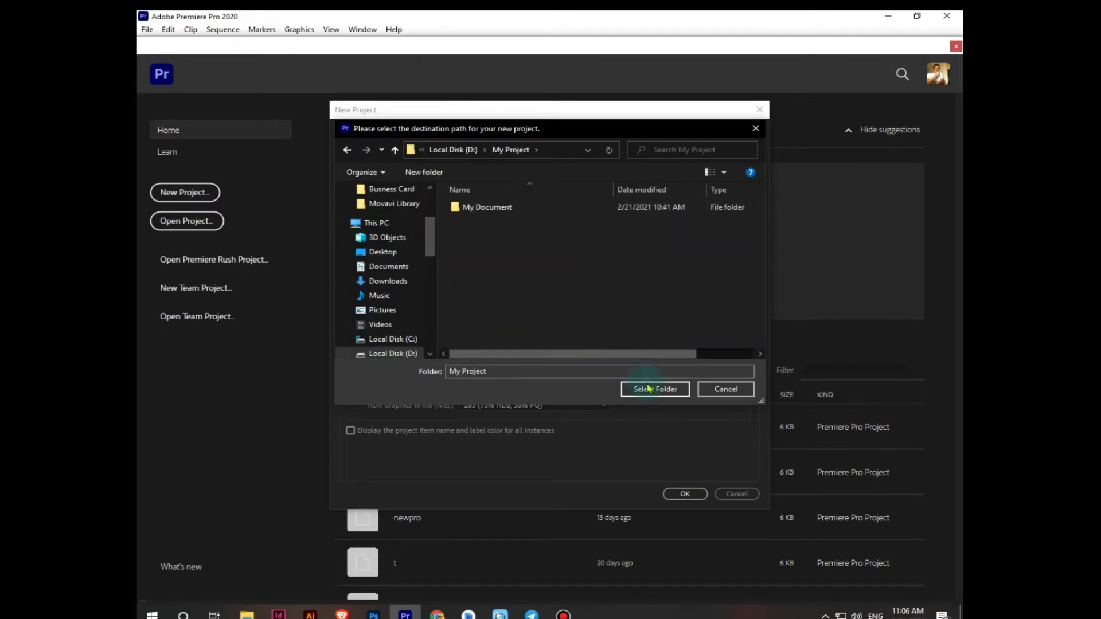
pyautogui.click(395, 150)
pyautogui.scroll(-1, 562, 338)
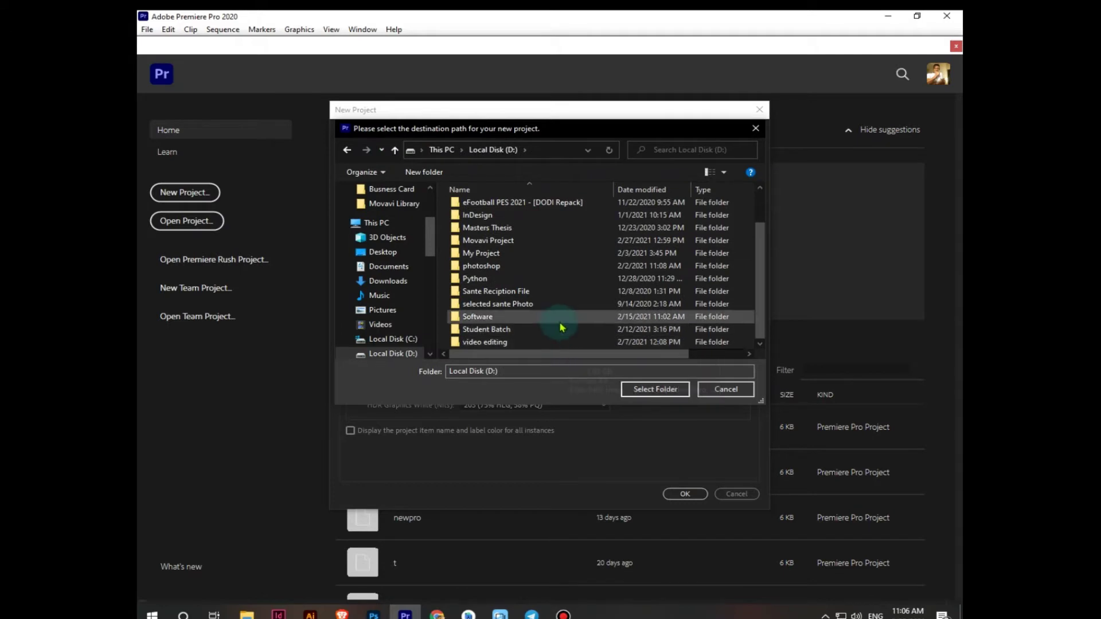
pyautogui.doubleClick(552, 343)
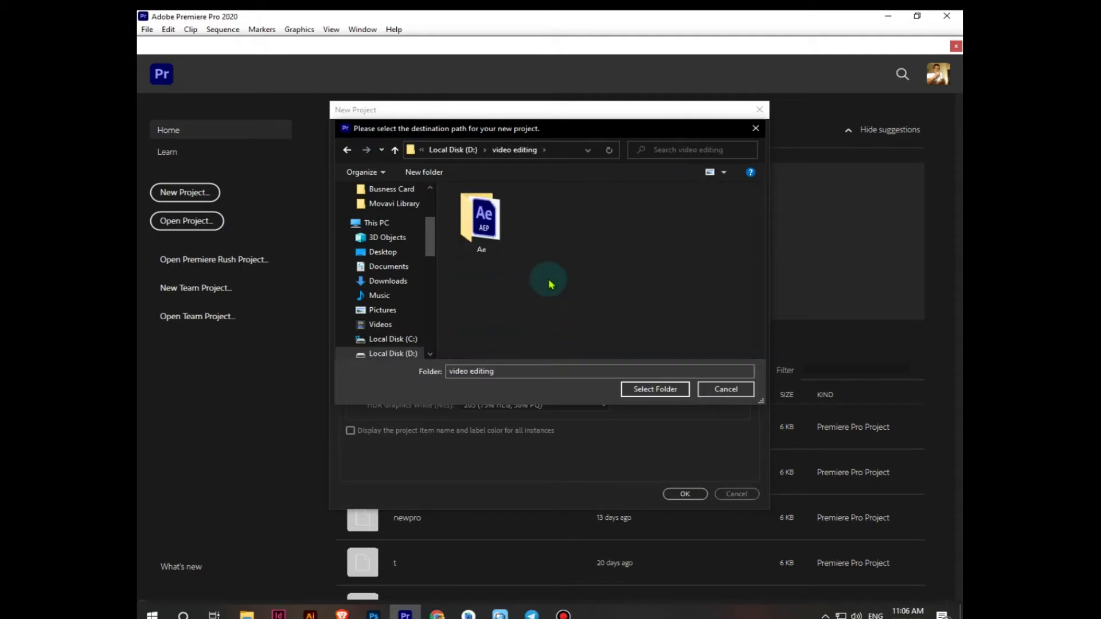
pyautogui.click(664, 395)
pyautogui.click(686, 494)
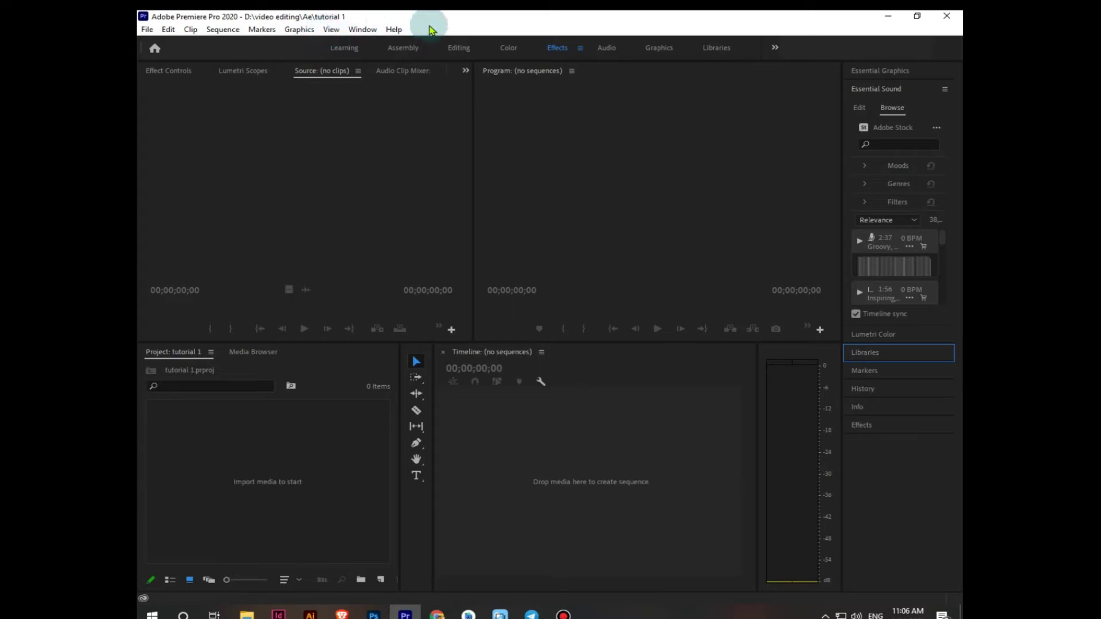
# - Glance at the Help menu, select in the empty Project panel, and launch File Explorer
pyautogui.click(394, 30)
pyautogui.click(484, 14)
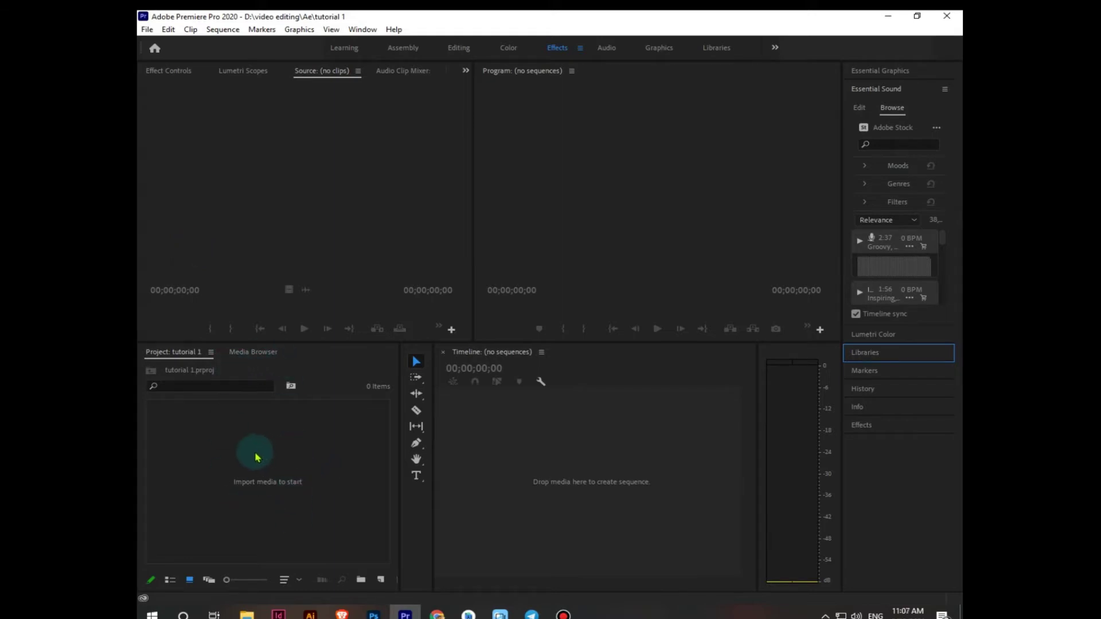
pyautogui.moveTo(257, 473); pyautogui.dragTo(276, 488)
pyautogui.moveTo(180, 450); pyautogui.dragTo(398, 563)
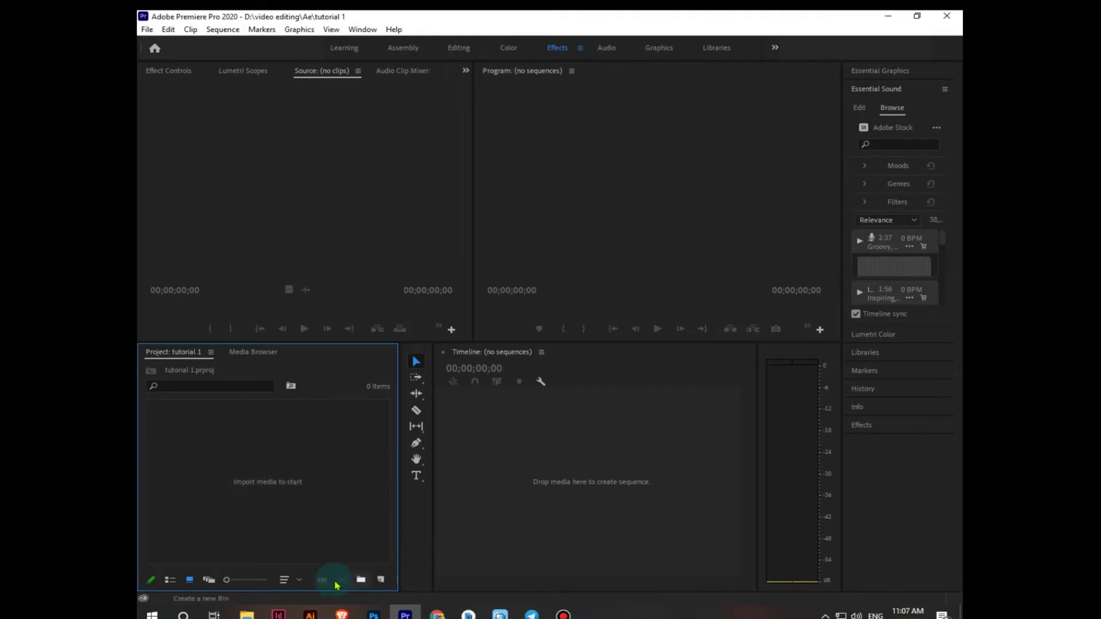
pyautogui.click(247, 615)
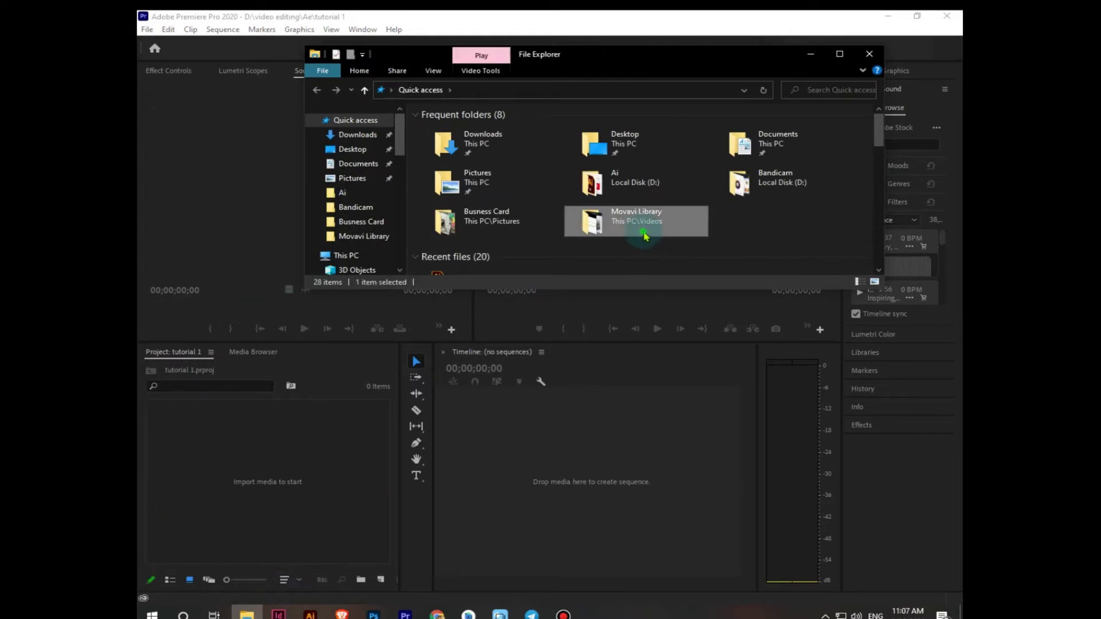
# - Drag the computer hardwaare and computer screen recorder videos from Movavi Library into the Project panel
pyautogui.doubleClick(644, 232)
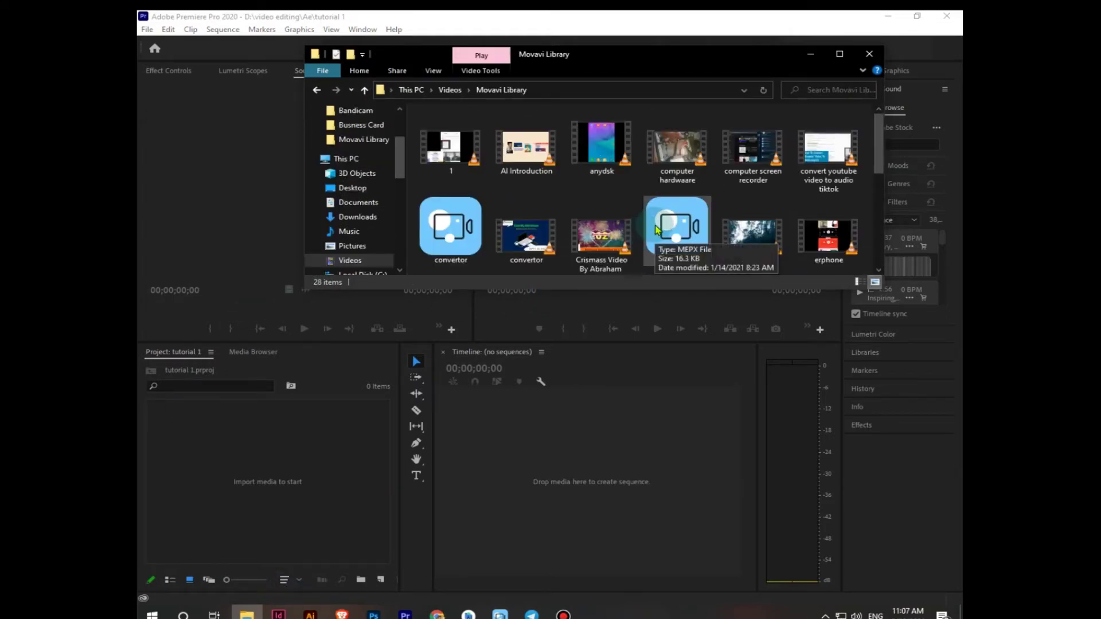
pyautogui.moveTo(670, 144); pyautogui.dragTo(236, 510)
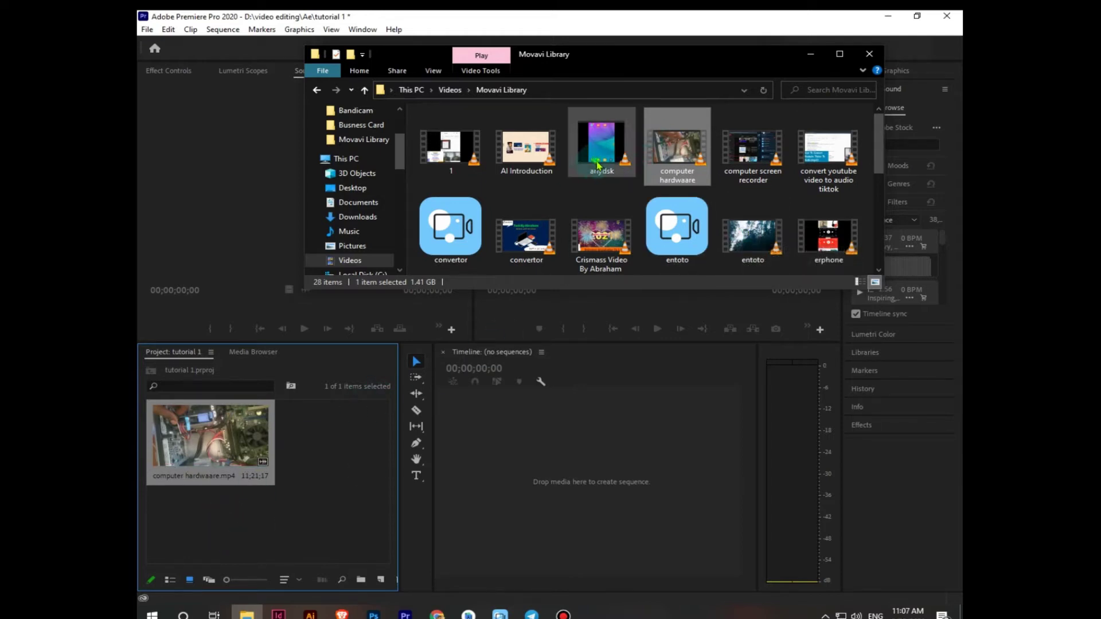
pyautogui.scroll(-1, 745, 161)
pyautogui.scroll(1, 746, 161)
pyautogui.click(763, 155)
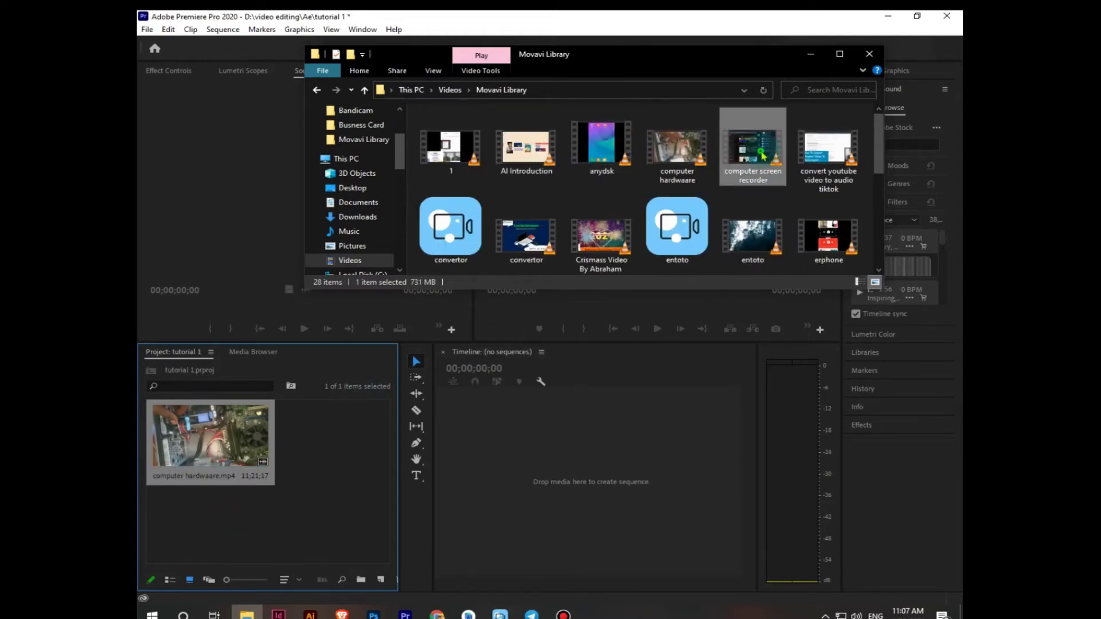
pyautogui.moveTo(762, 155)
pyautogui.mouseDown()
pyautogui.moveTo(241, 530)
pyautogui.moveTo(303, 505)
pyautogui.mouseUp()
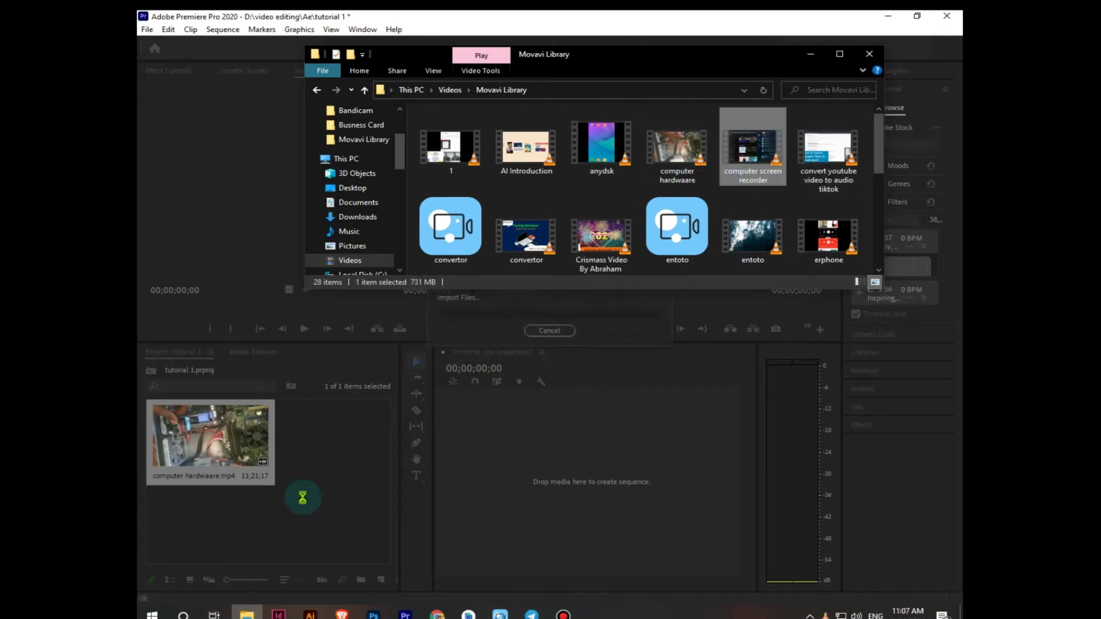
pyautogui.press('Return')
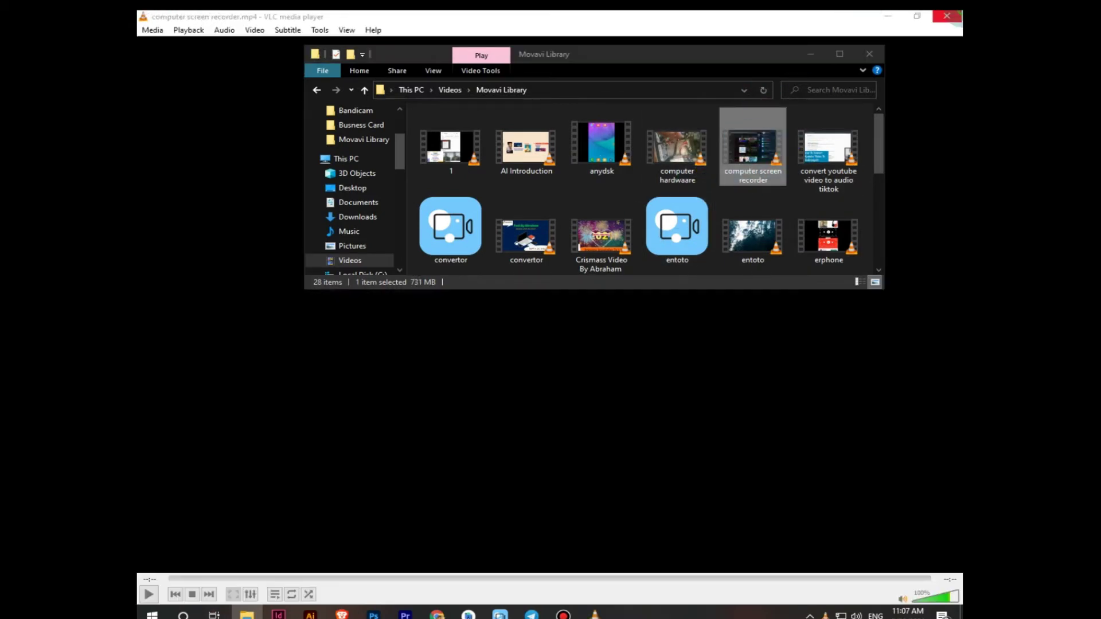
pyautogui.click(947, 16)
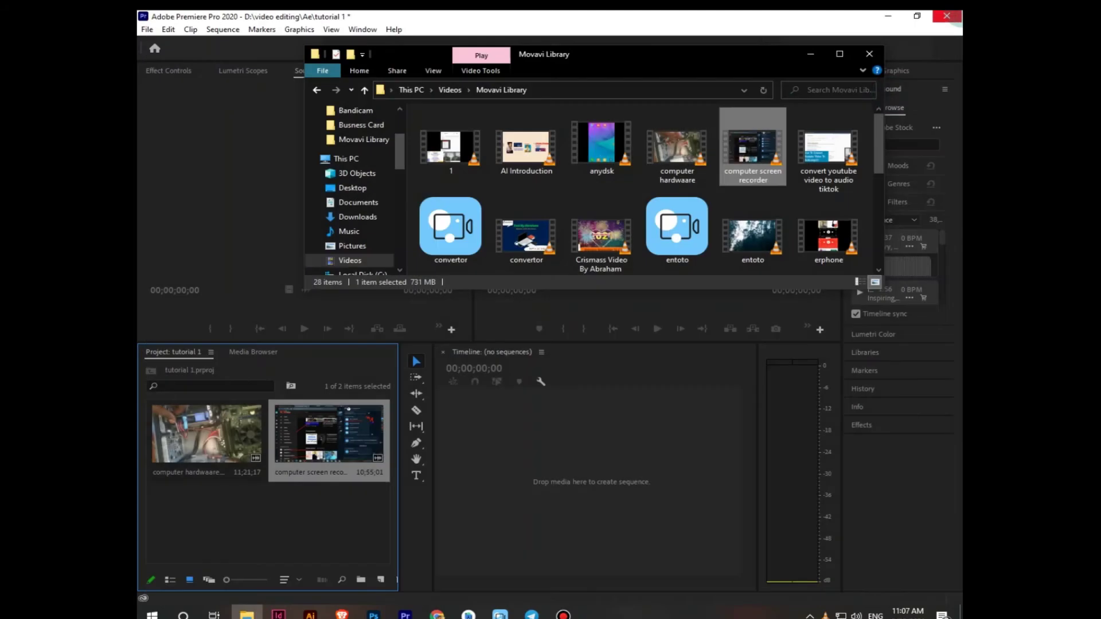
pyautogui.click(217, 571)
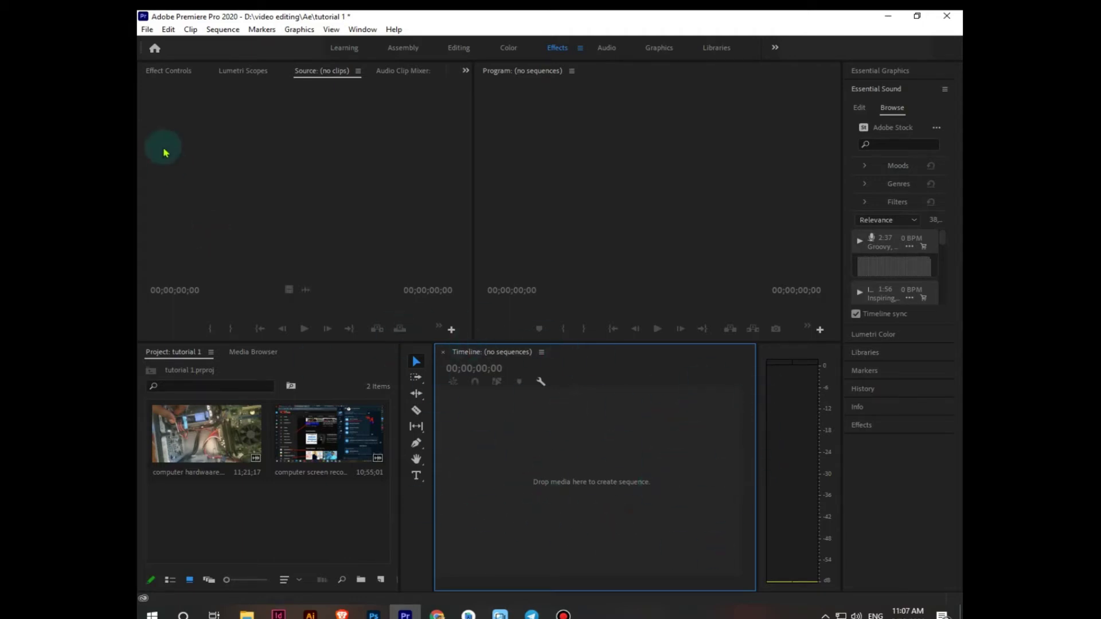
# - Open computer hardwaare.mp4 from the Project panel in the Source monitor
pyautogui.click(311, 160)
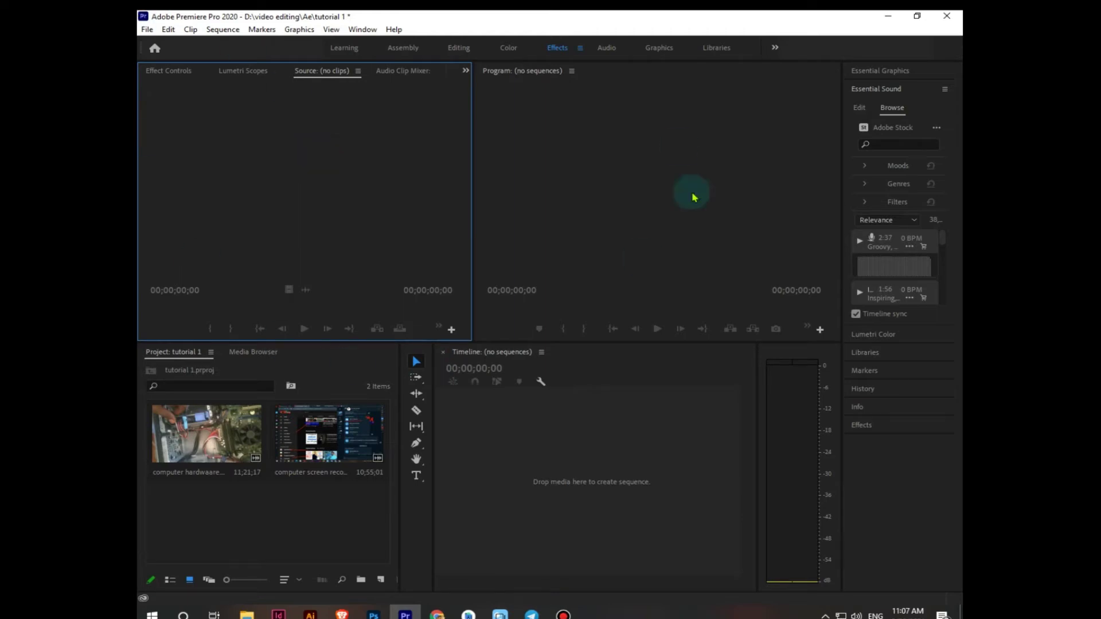
pyautogui.click(584, 156)
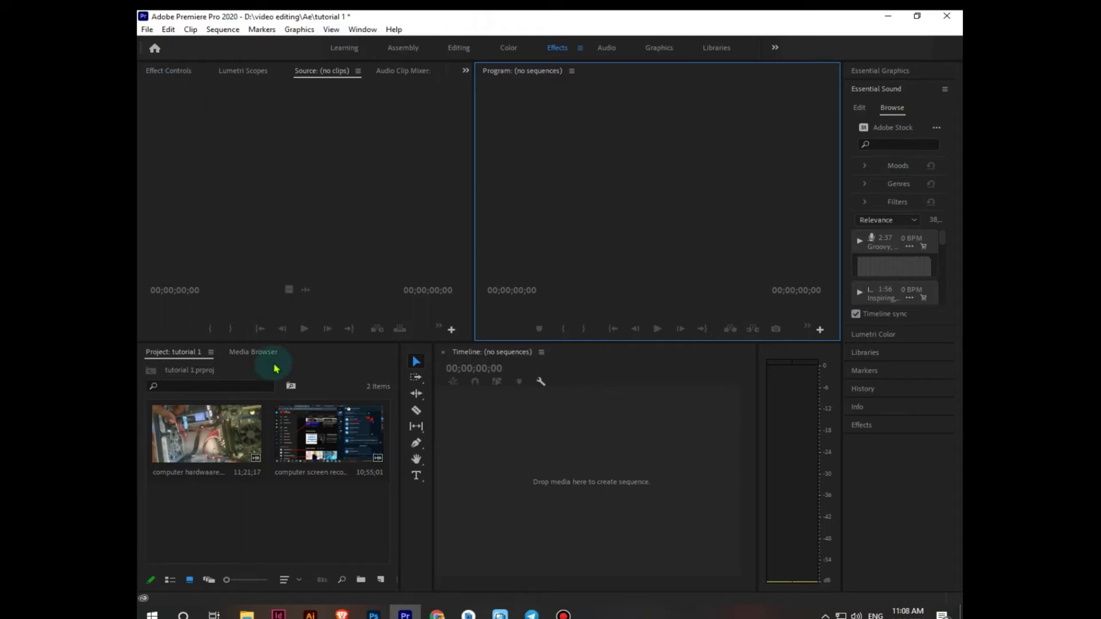
pyautogui.click(223, 442)
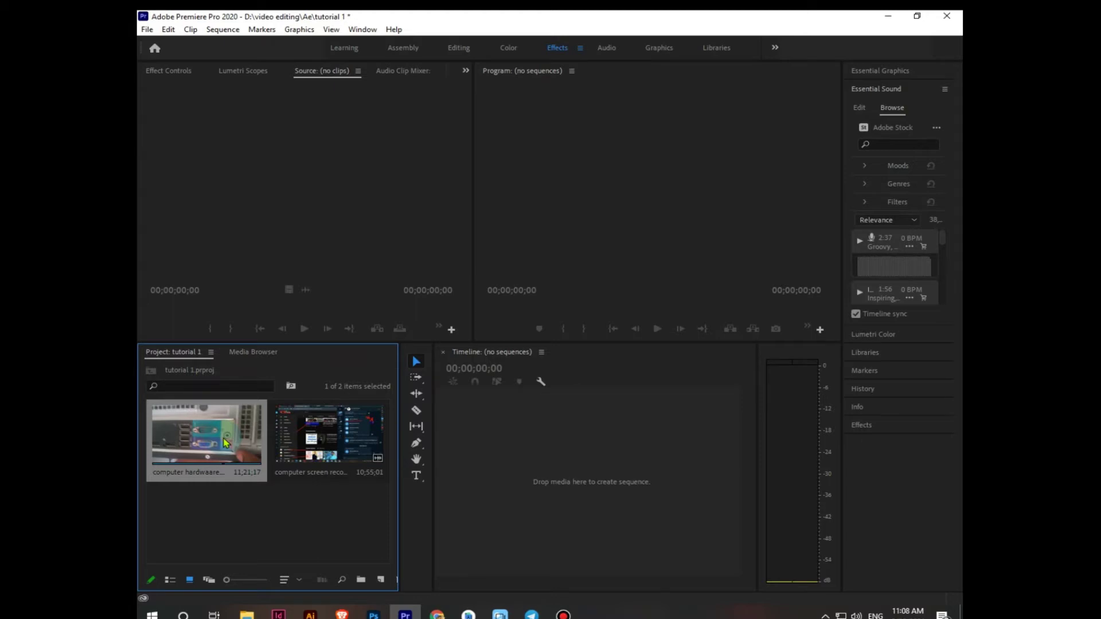
pyautogui.doubleClick(225, 442)
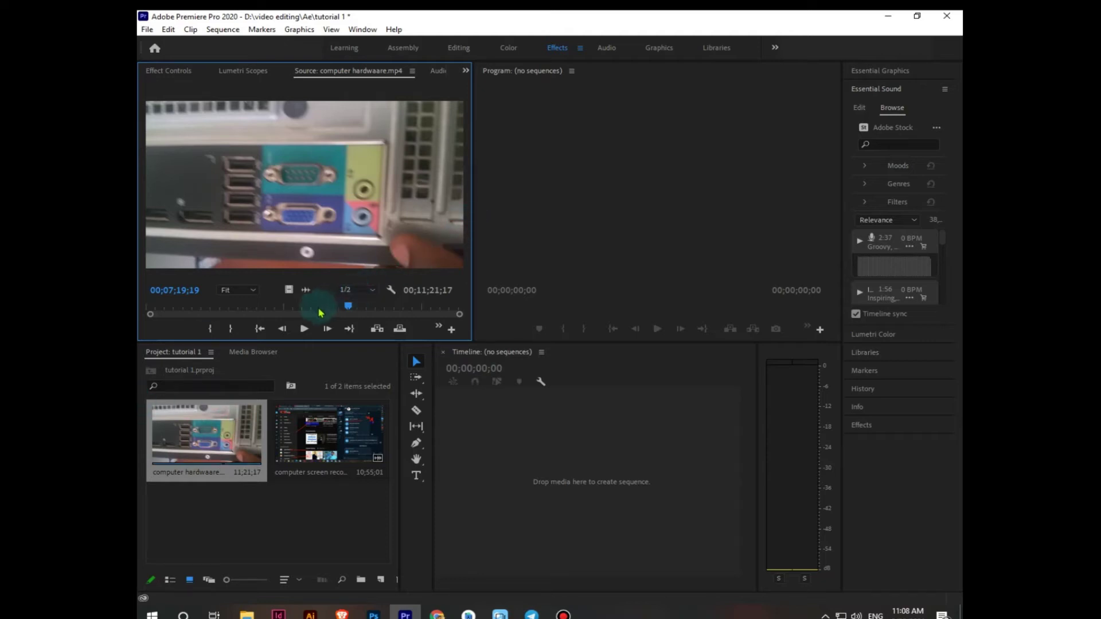
# - Play, zoom and scrub through the hardware clip's first minute in the Source monitor
pyautogui.click(305, 332)
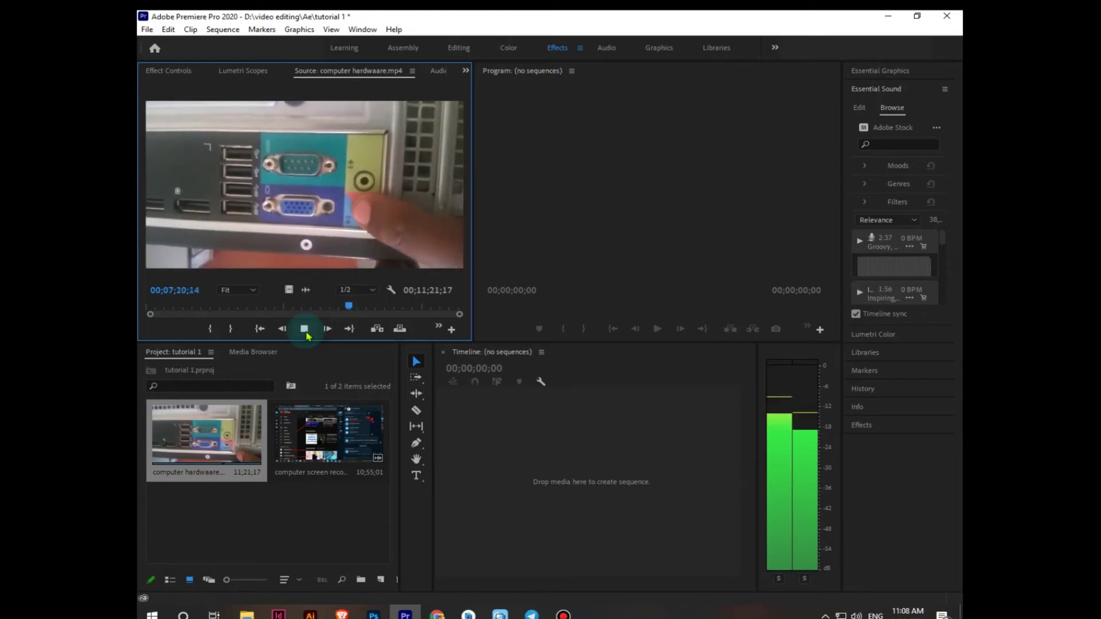
pyautogui.click(305, 329)
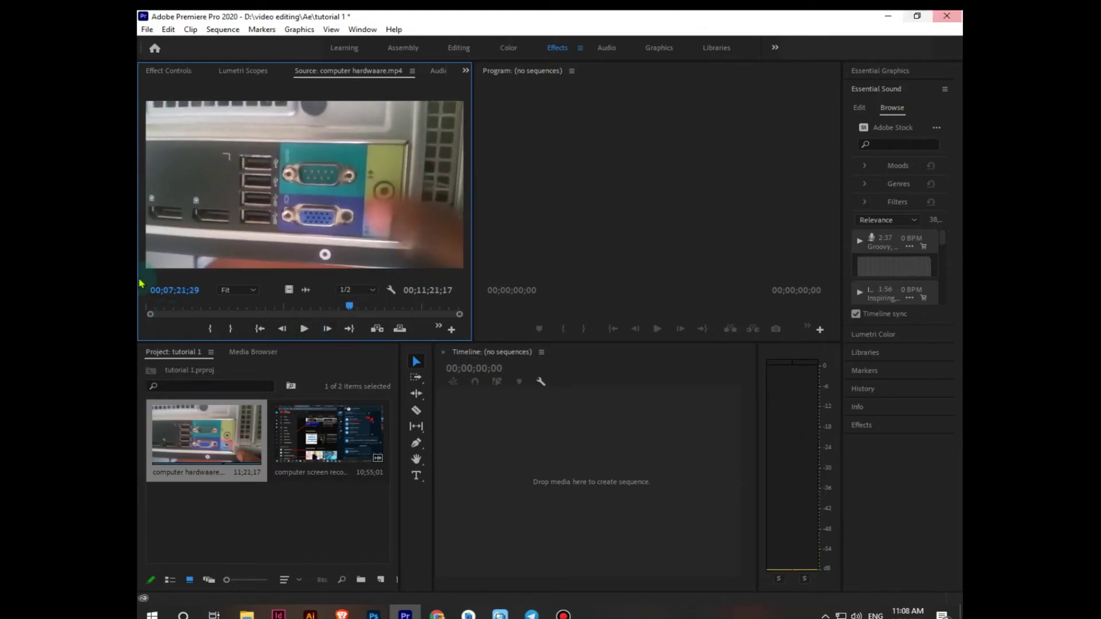
pyautogui.moveTo(150, 316); pyautogui.dragTo(202, 315)
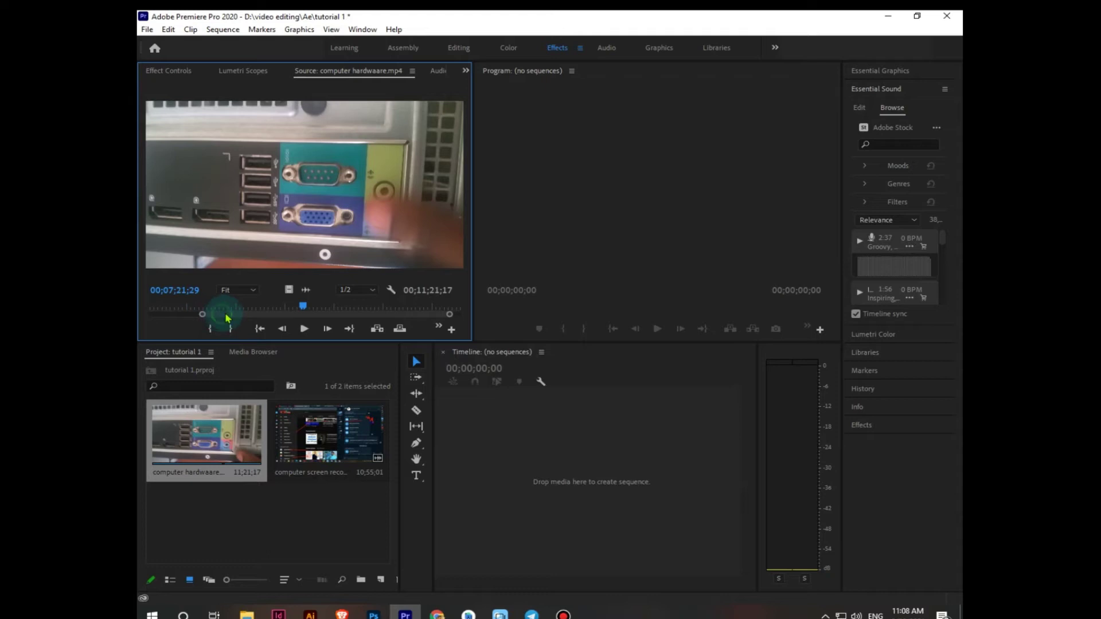
pyautogui.click(302, 330)
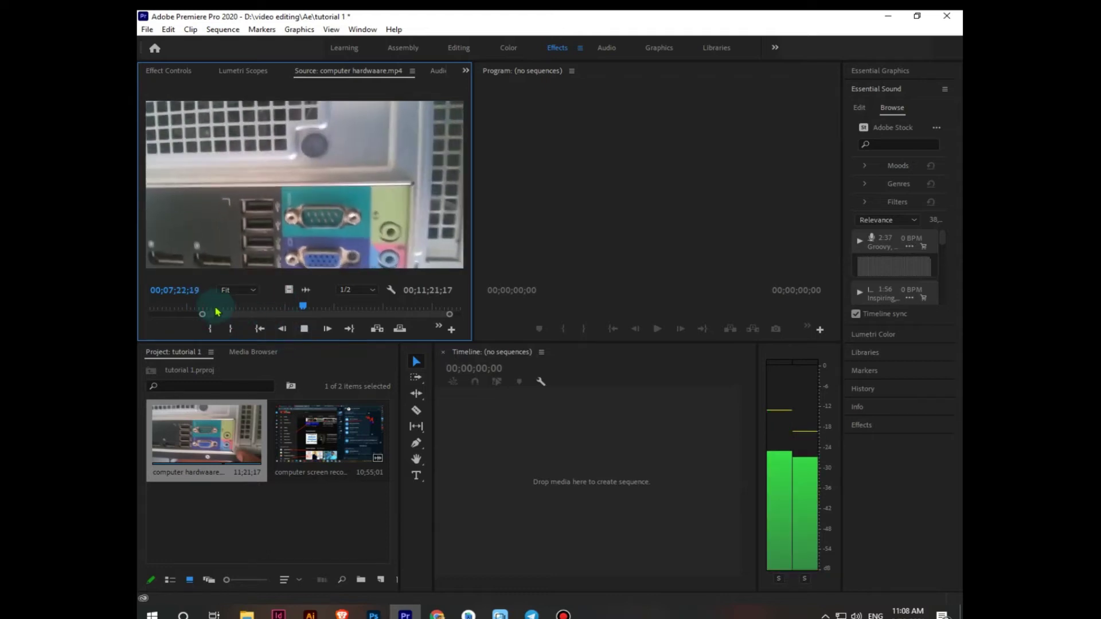
pyautogui.click(203, 314)
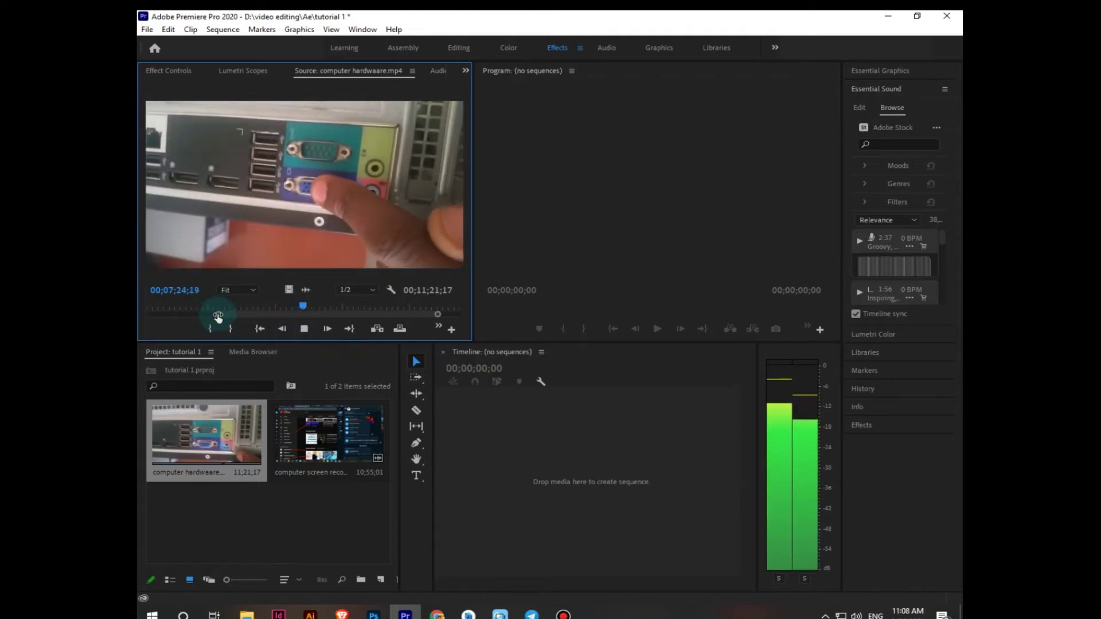
pyautogui.moveTo(204, 315)
pyautogui.mouseDown()
pyautogui.moveTo(220, 314)
pyautogui.moveTo(139, 317)
pyautogui.mouseUp()
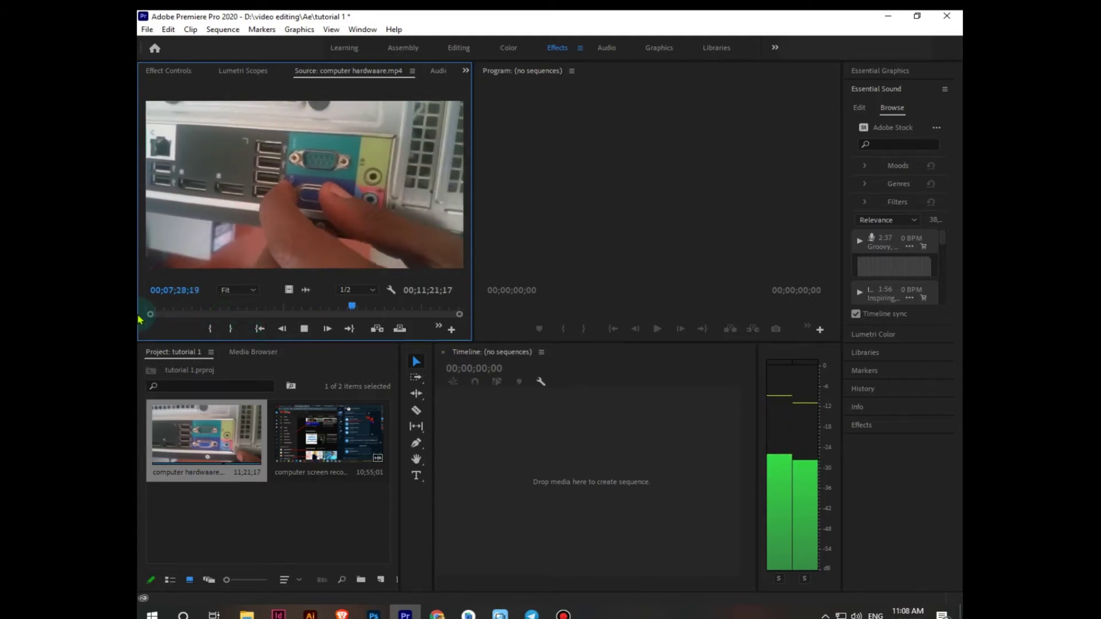
pyautogui.click(355, 307)
pyautogui.moveTo(356, 309); pyautogui.dragTo(164, 315)
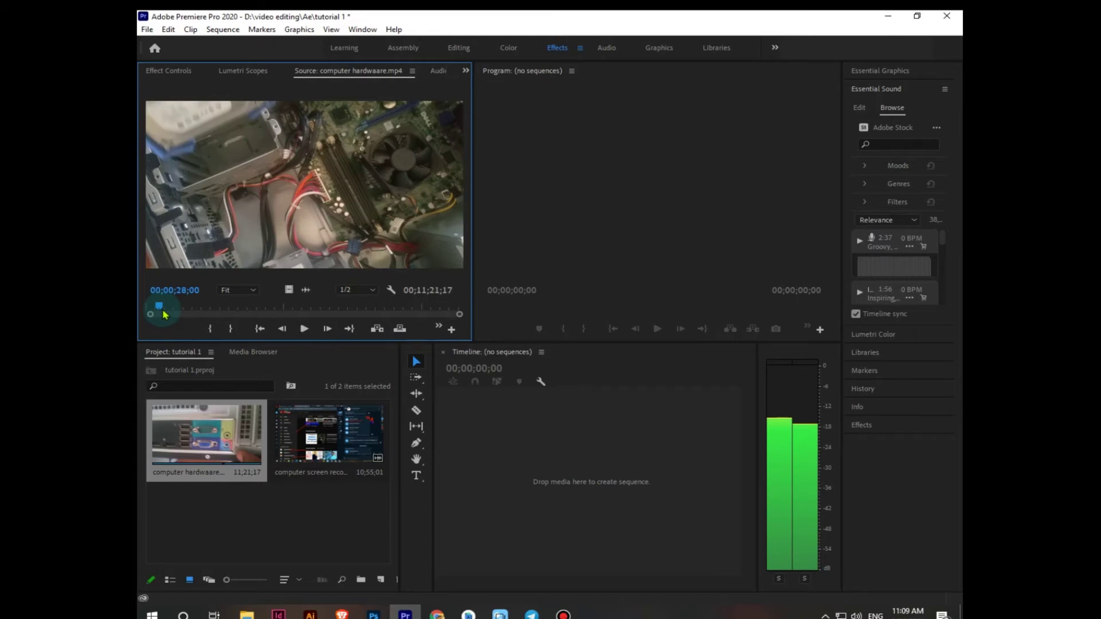
pyautogui.moveTo(164, 314); pyautogui.dragTo(168, 312)
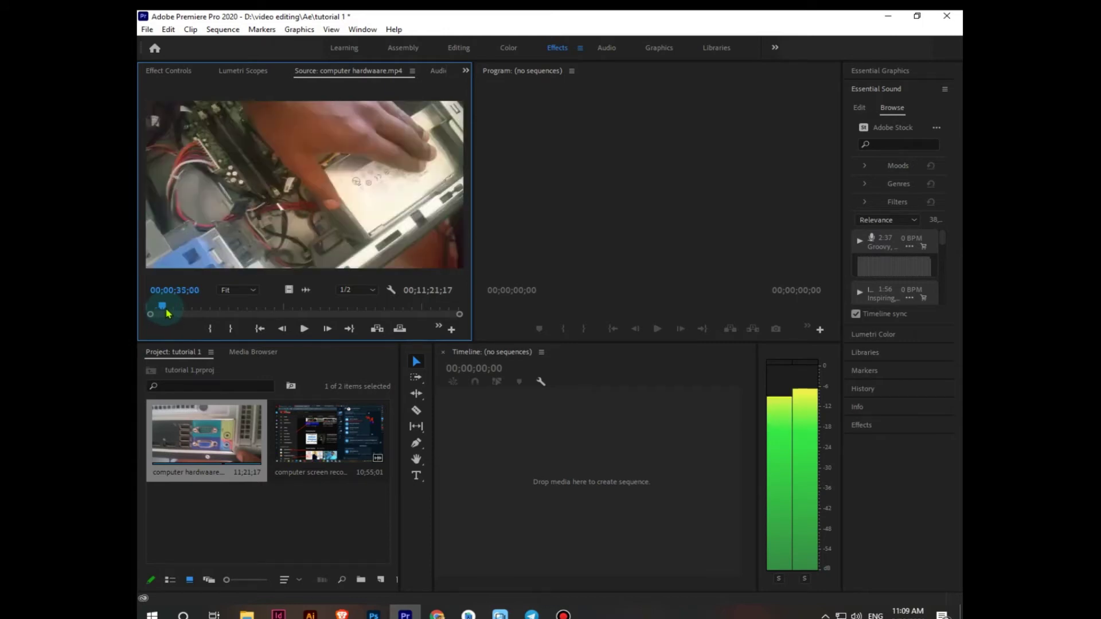
pyautogui.moveTo(168, 310); pyautogui.dragTo(180, 313)
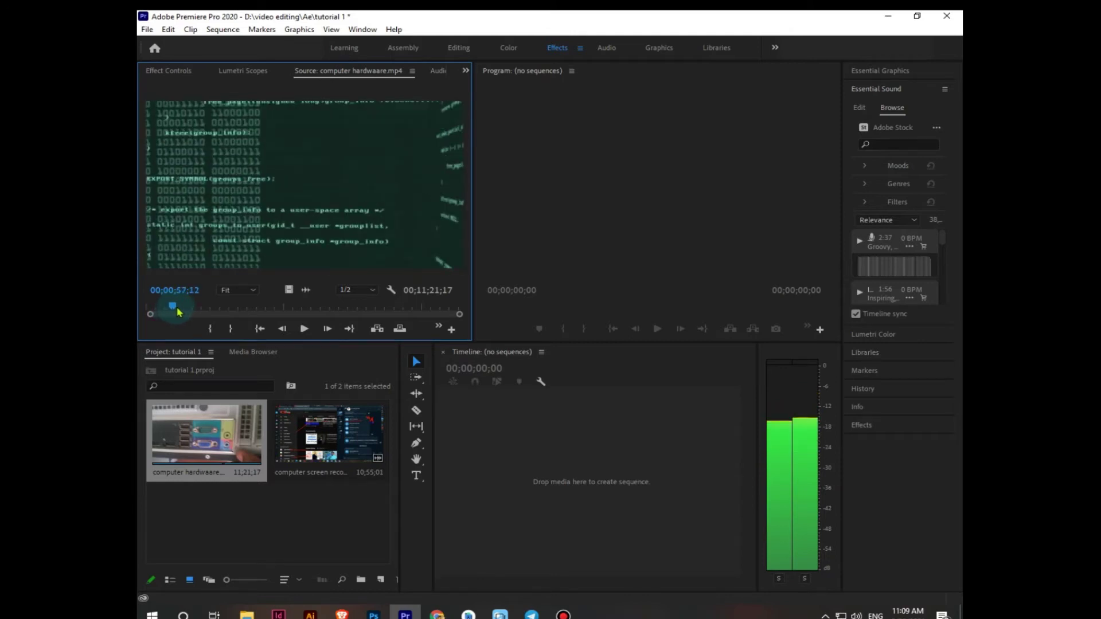
pyautogui.moveTo(178, 311); pyautogui.dragTo(177, 313)
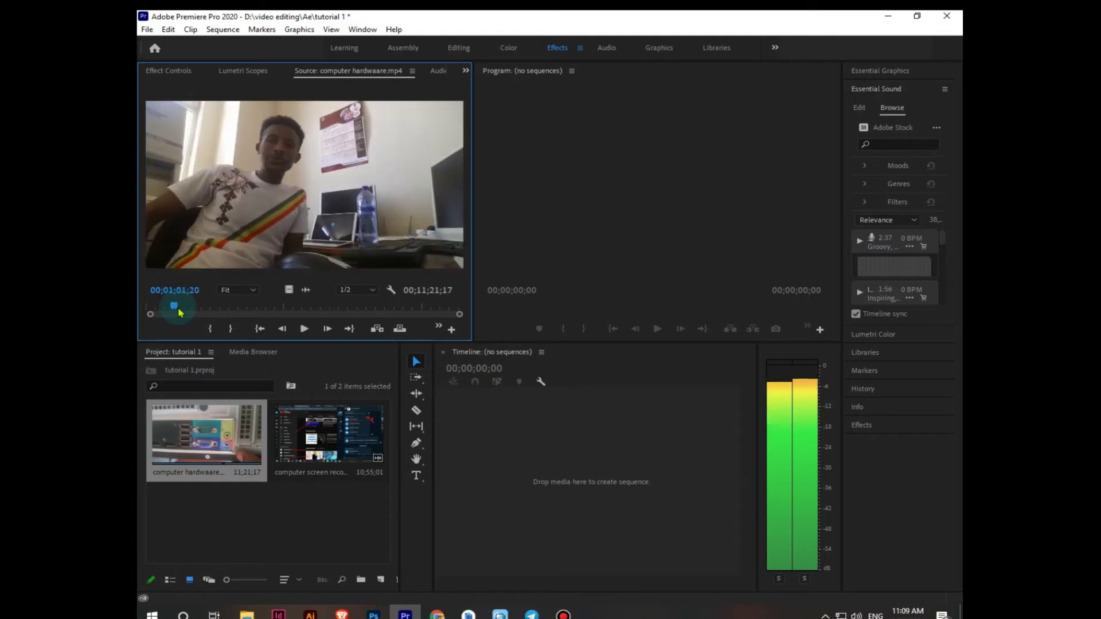
# - Mark In at 00;01;01;20 and Out at 00;01;38;03 on the hardware clip
pyautogui.click(212, 330)
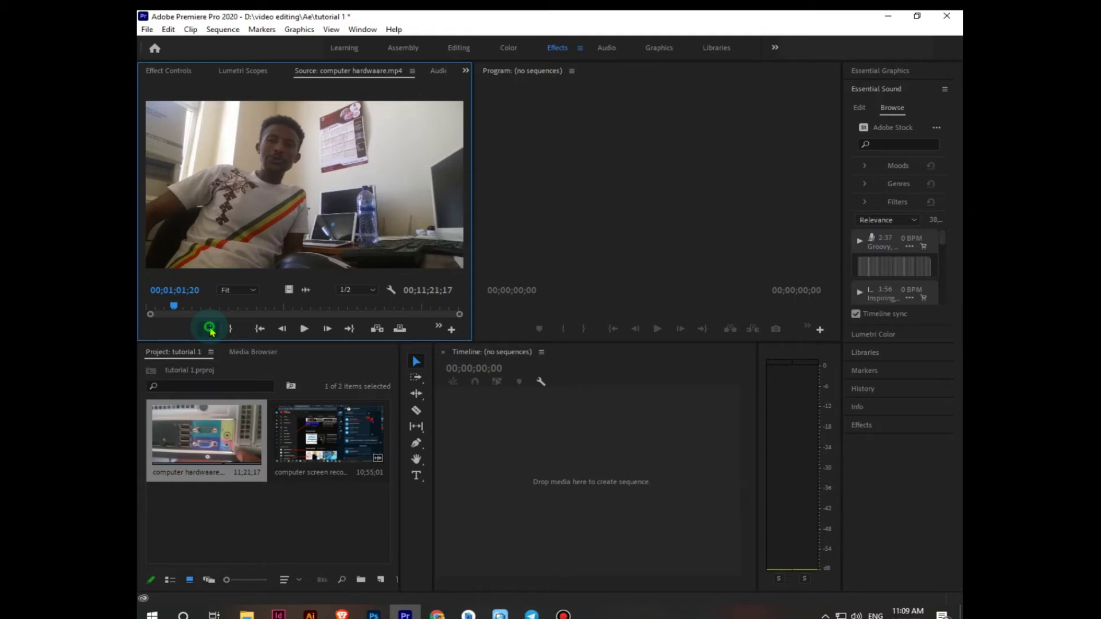
pyautogui.moveTo(175, 309); pyautogui.dragTo(203, 312)
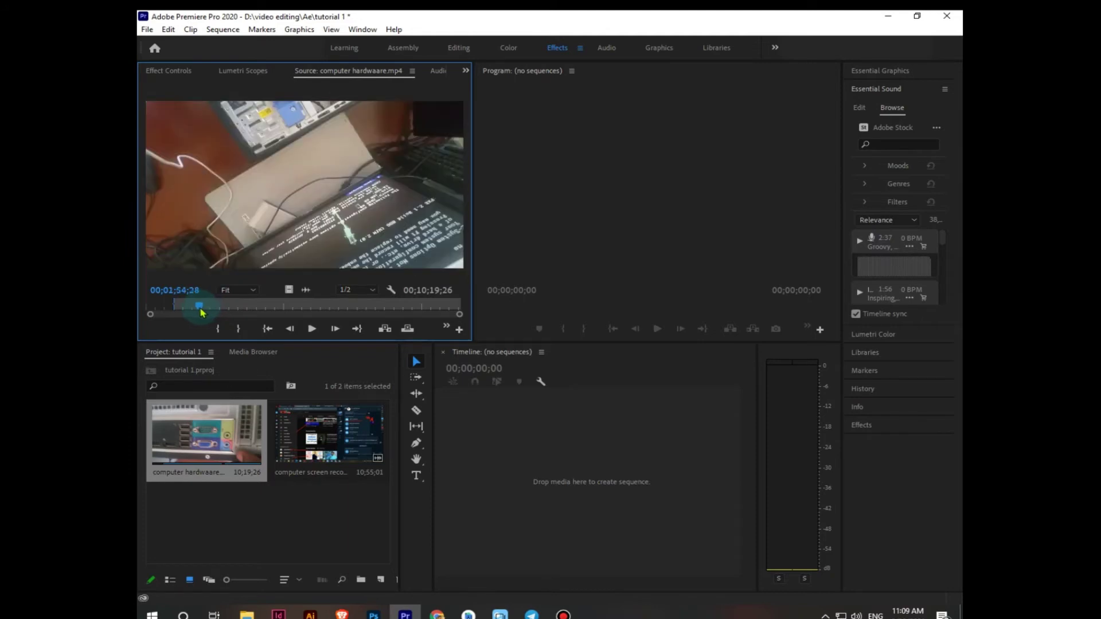
pyautogui.moveTo(201, 314); pyautogui.dragTo(194, 316)
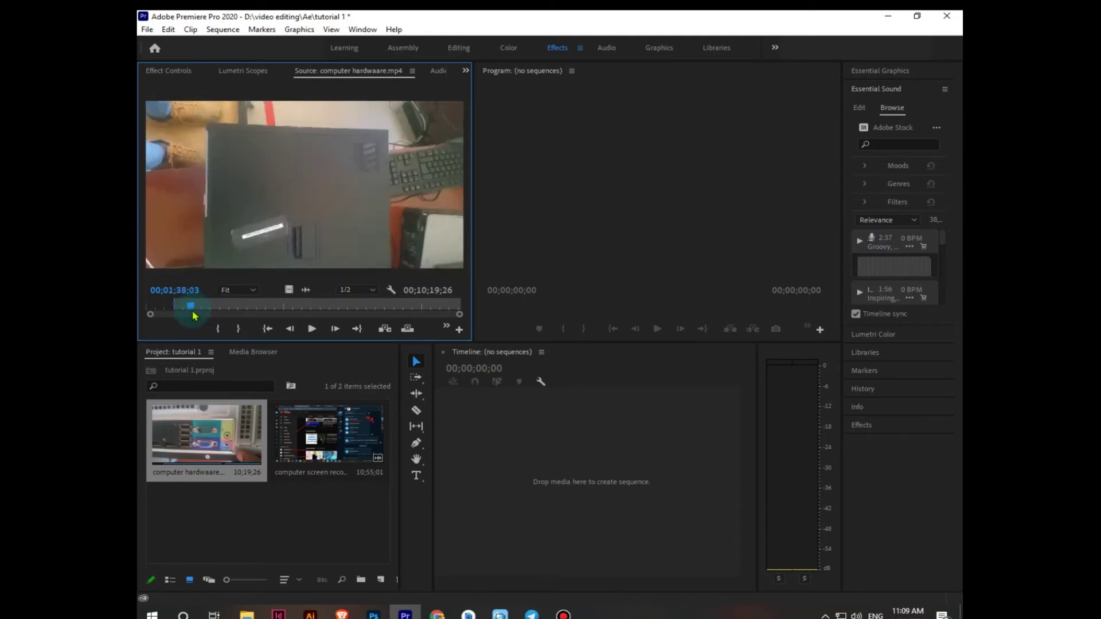
pyautogui.click(239, 329)
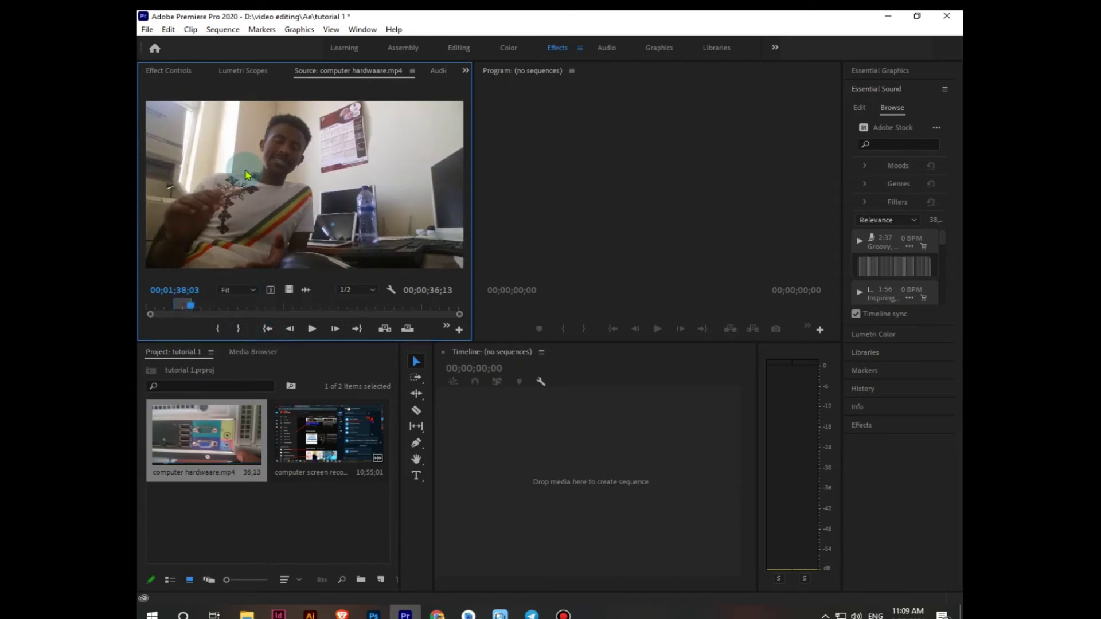
pyautogui.moveTo(252, 178); pyautogui.dragTo(506, 485)
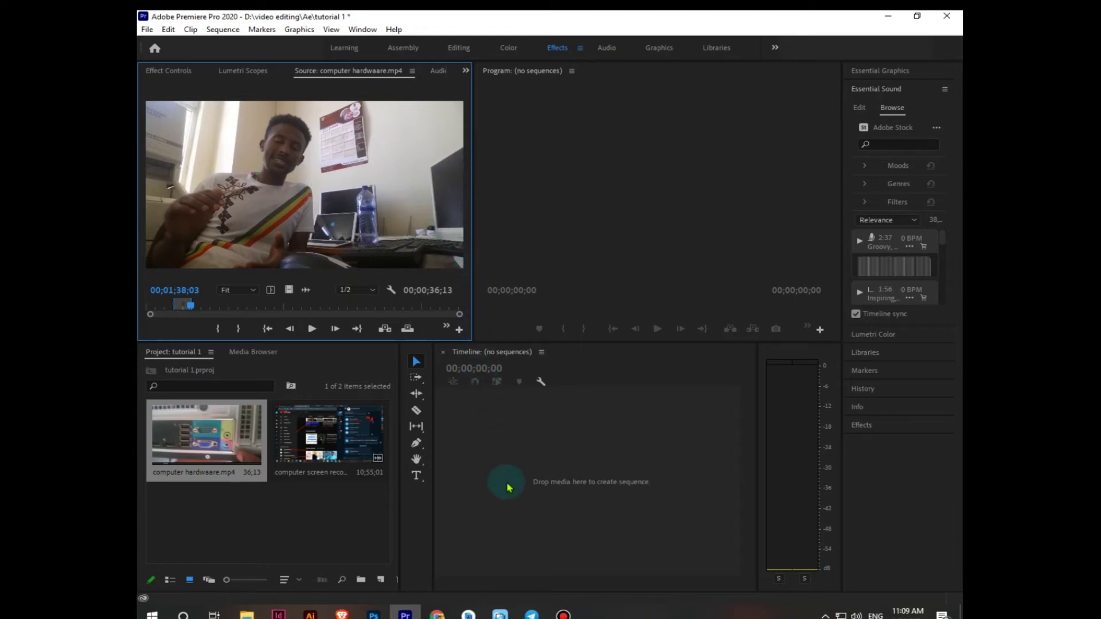
# - Drop the trimmed clip onto the Timeline to create the computer hardwaare sequence
pyautogui.moveTo(508, 488); pyautogui.dragTo(508, 487)
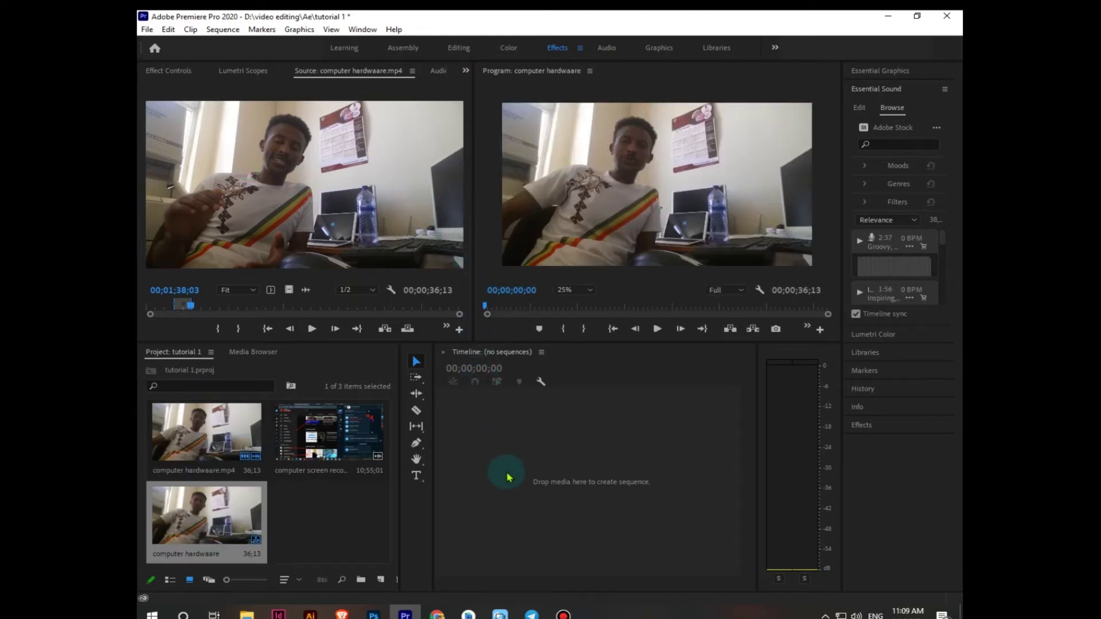
pyautogui.moveTo(265, 210); pyautogui.dragTo(519, 451)
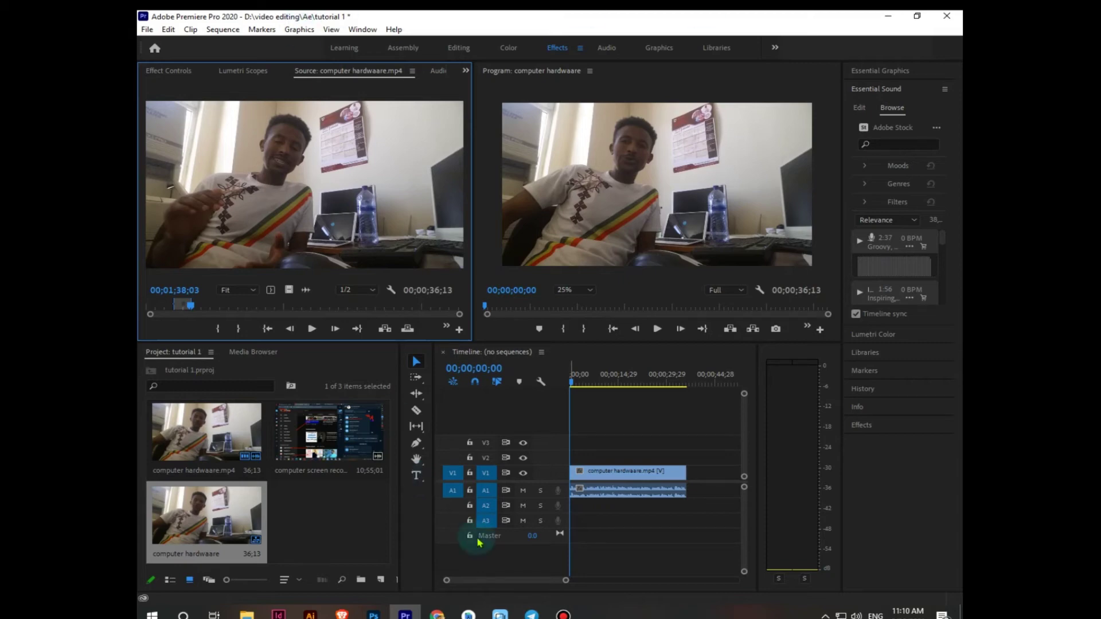
pyautogui.click(659, 329)
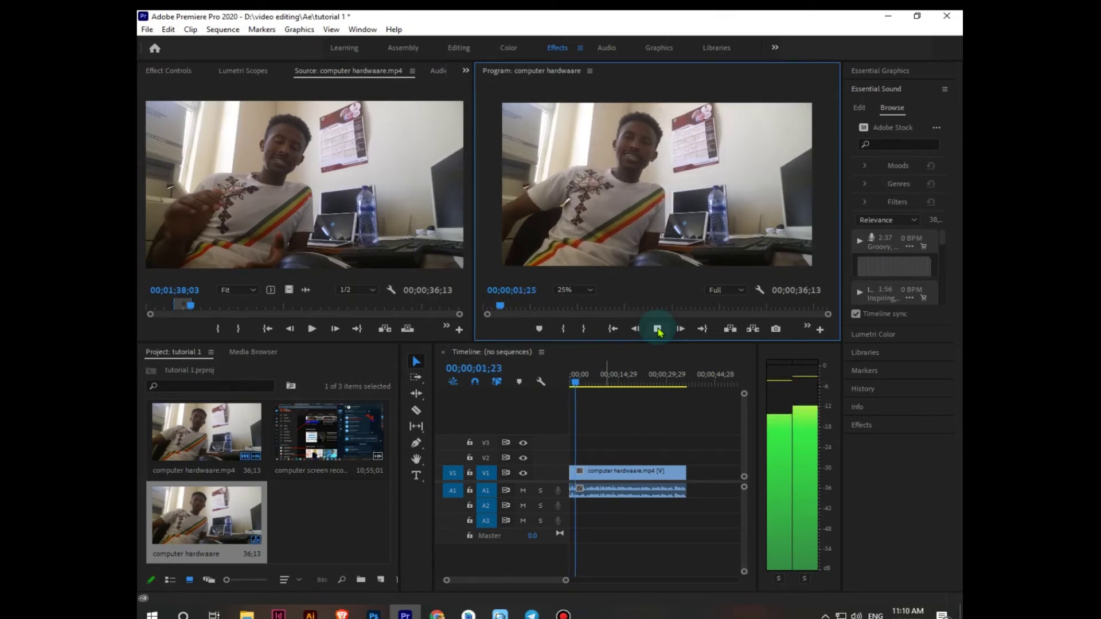
# - Stop sequence playback near 00;00;02;15 and move the source clip to a later point
pyautogui.click(657, 330)
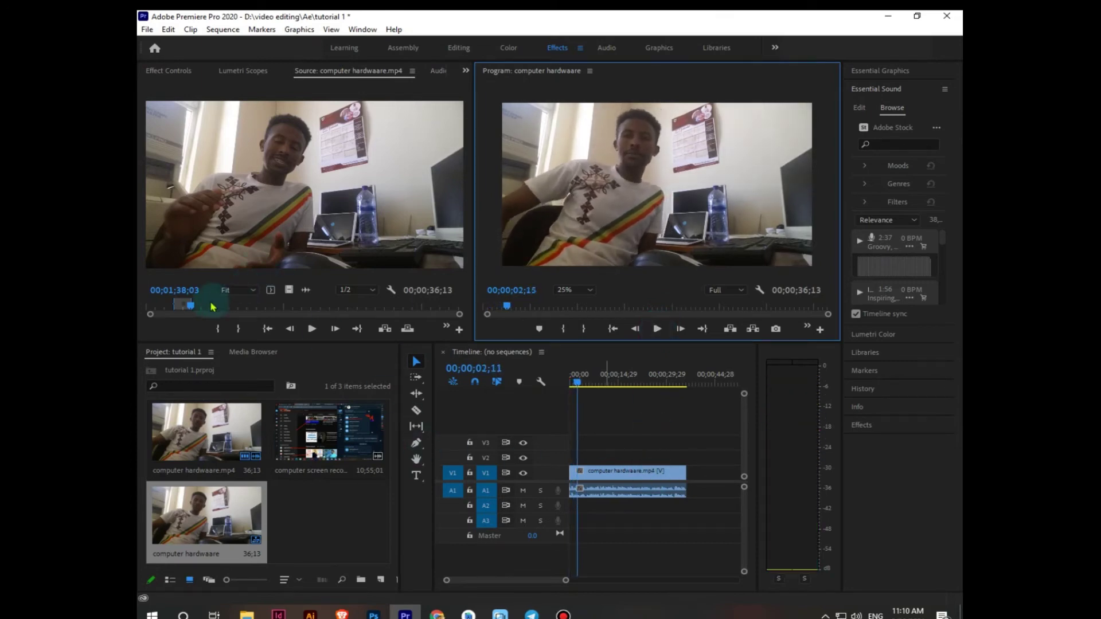
pyautogui.click(297, 310)
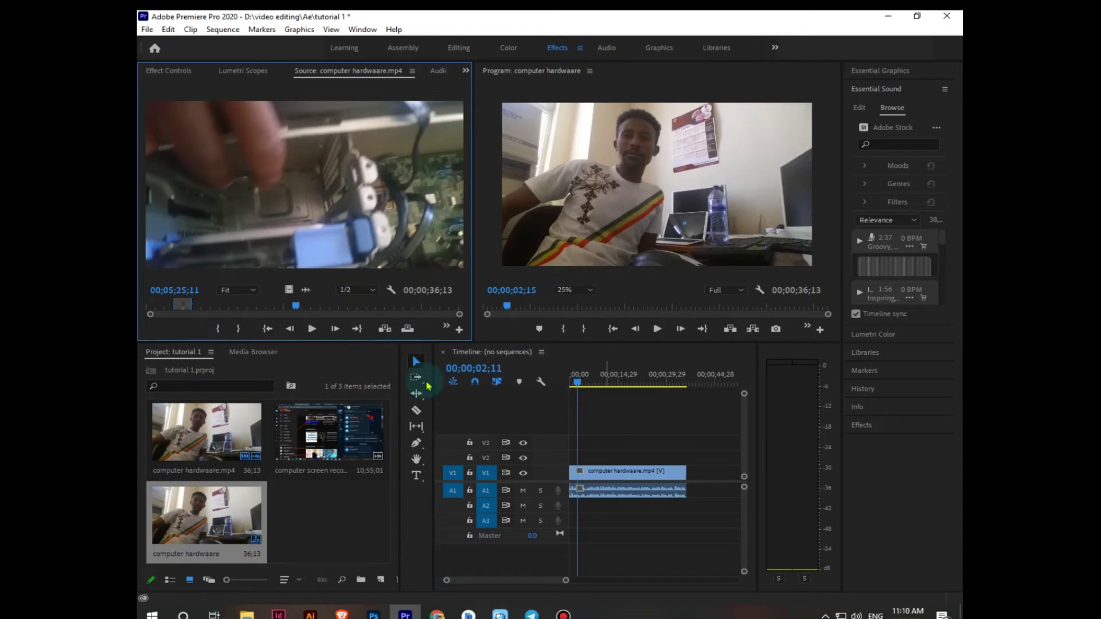
pyautogui.click(417, 412)
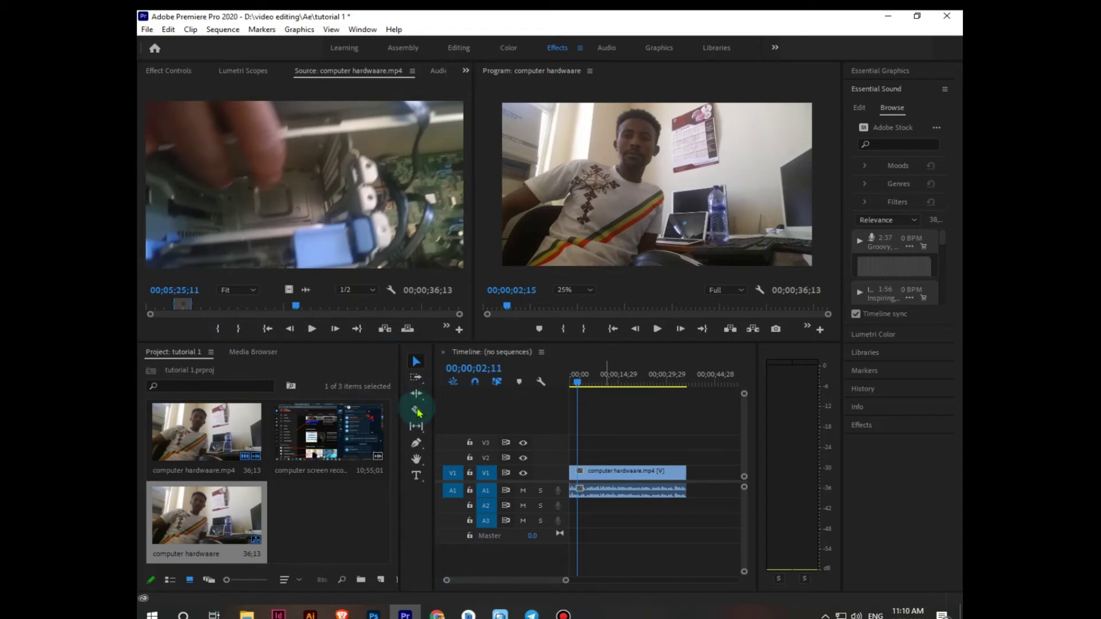
# - Cut the hardware clip on V1/A1 with the Razor near 00;00;14;29
pyautogui.click(624, 489)
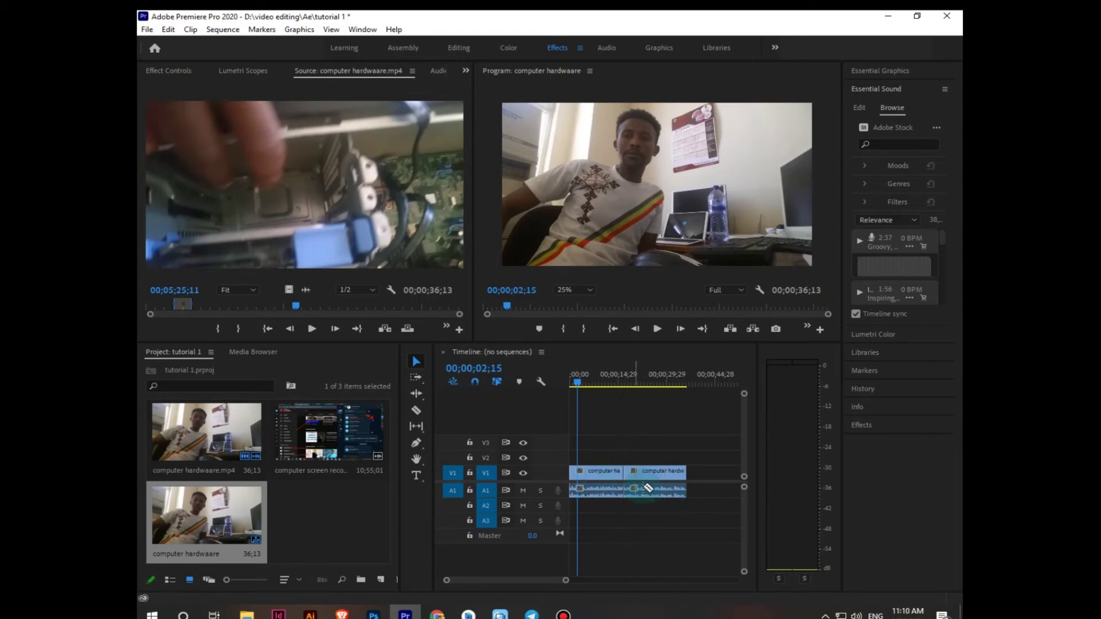
# - Razor the second clip on V1/A1 and ripple delete the gap, shortening the sequence to 30;25
pyautogui.click(643, 486)
pyautogui.click(416, 360)
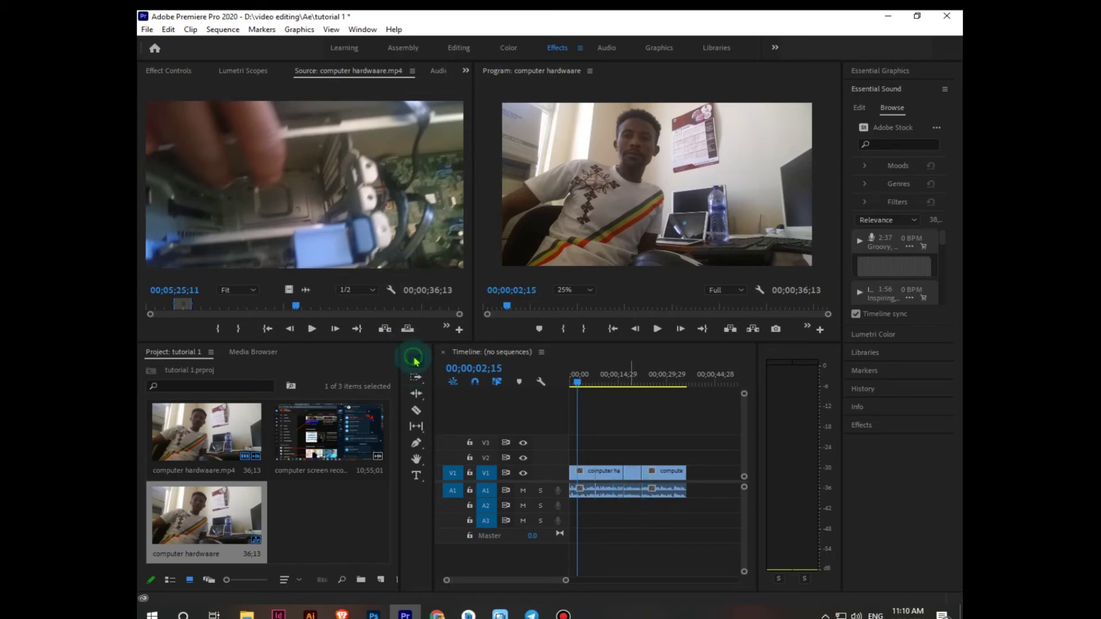
pyautogui.rightClick(636, 481)
pyautogui.rightClick(633, 477)
pyautogui.click(674, 482)
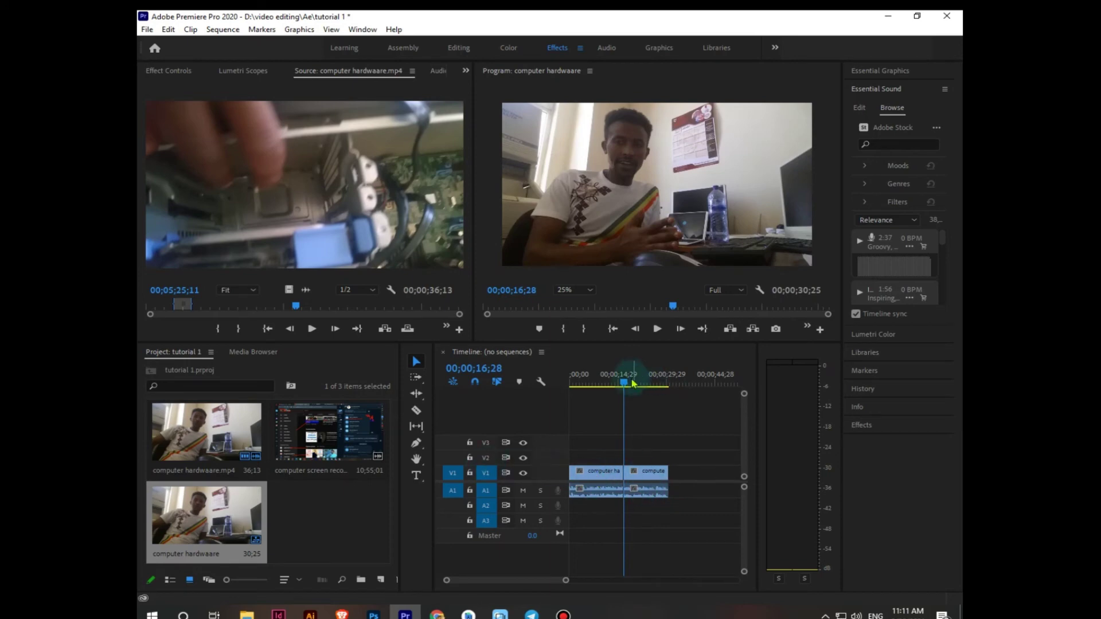
# - Move the playhead back to 12;23 on the ruler
pyautogui.click(615, 388)
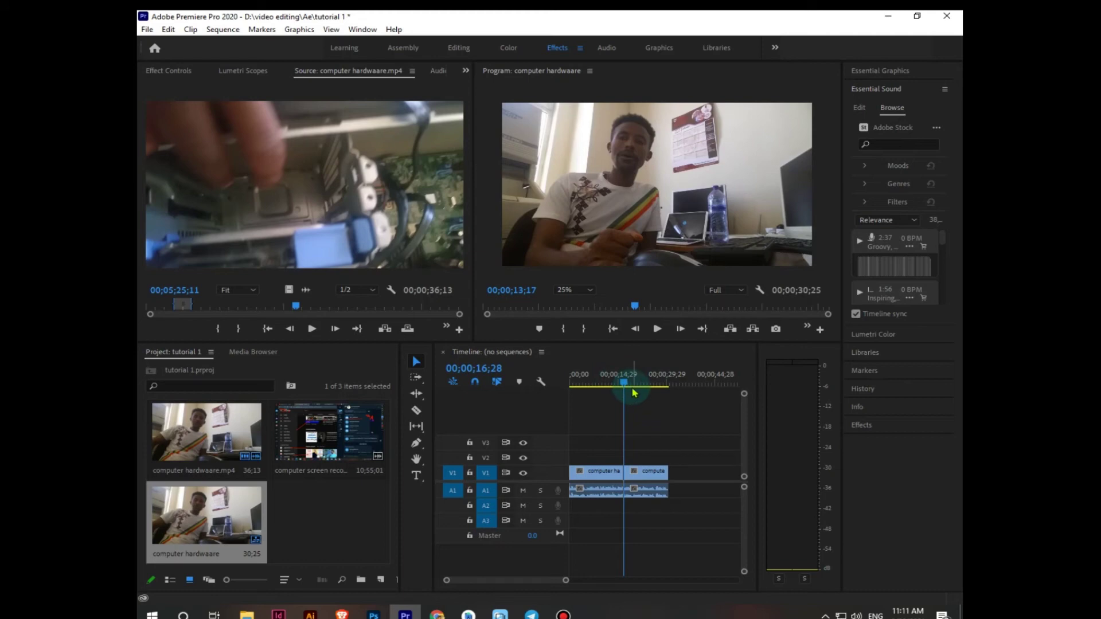
pyautogui.click(614, 385)
pyautogui.click(614, 385)
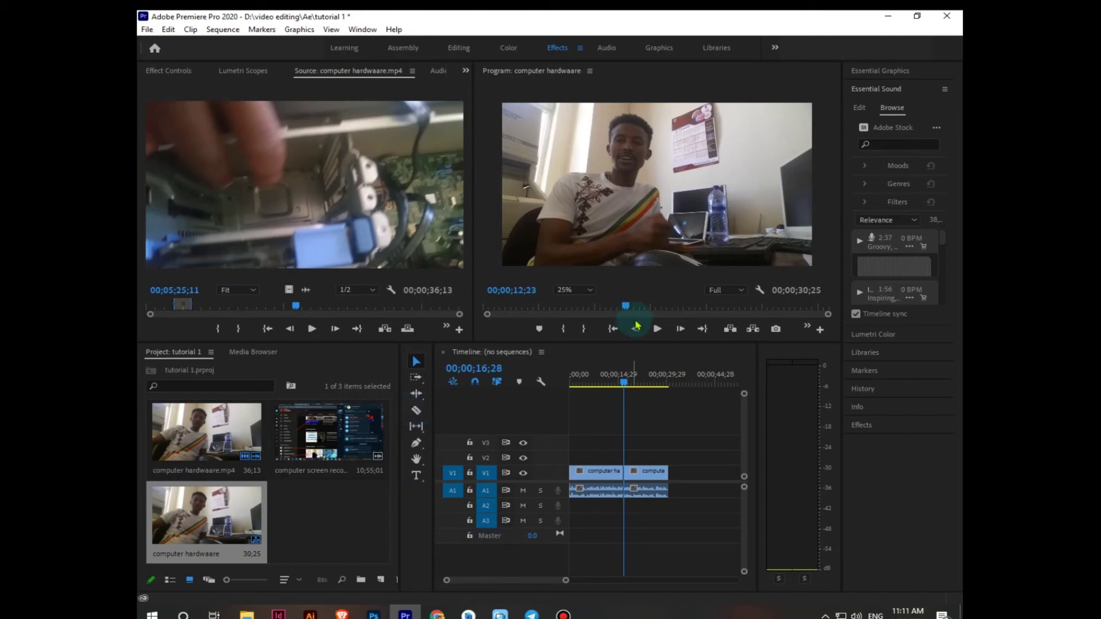
pyautogui.click(585, 293)
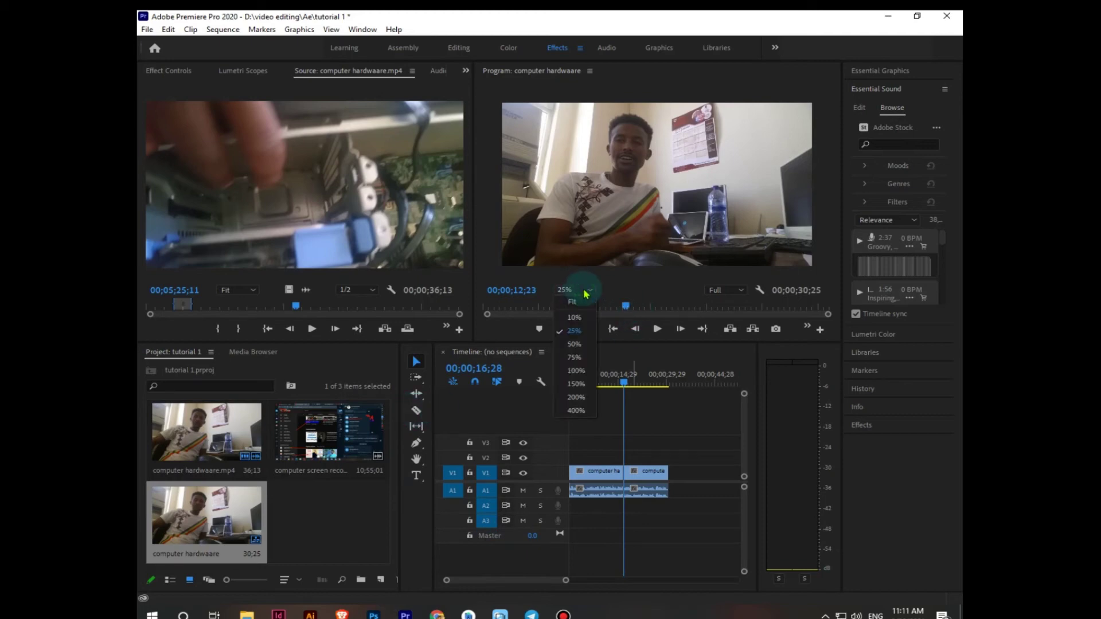
pyautogui.click(577, 317)
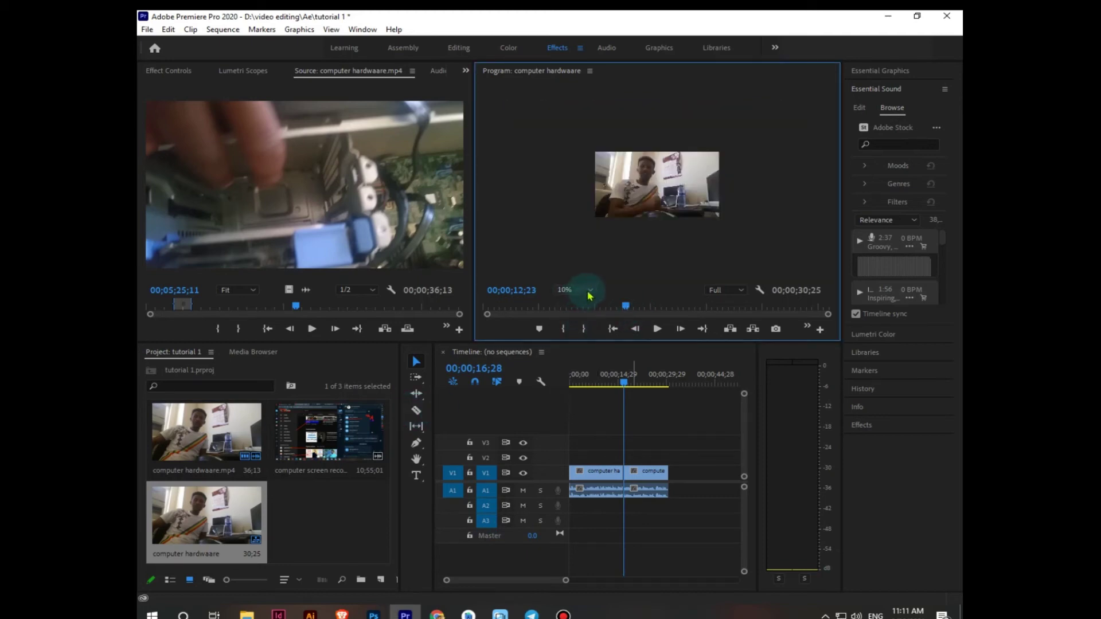
pyautogui.click(590, 292)
pyautogui.click(573, 411)
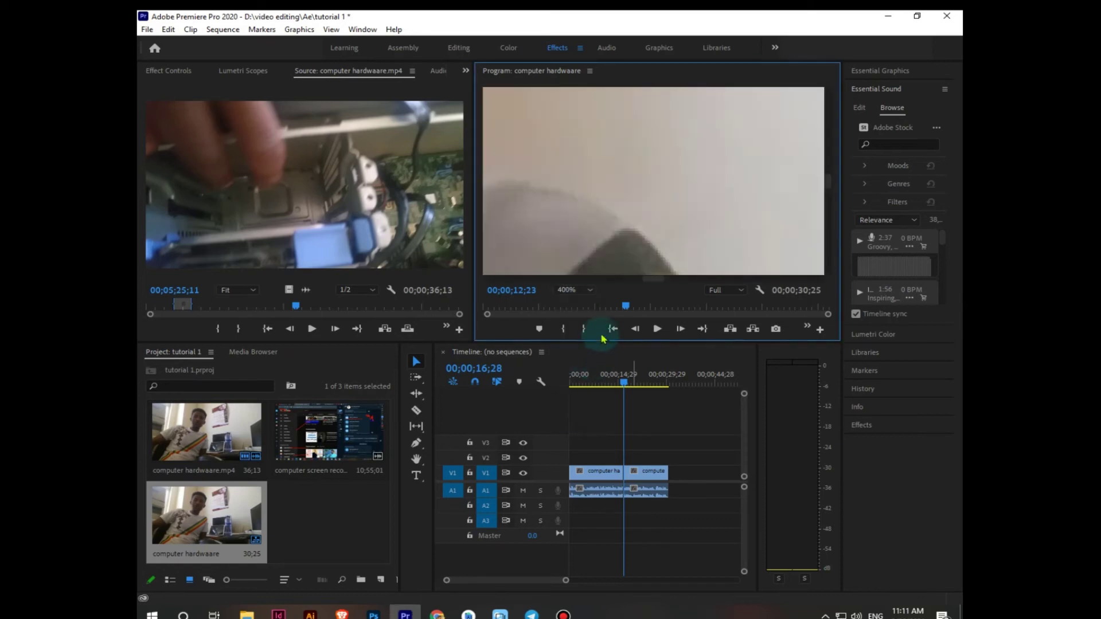
pyautogui.click(585, 291)
pyautogui.click(585, 344)
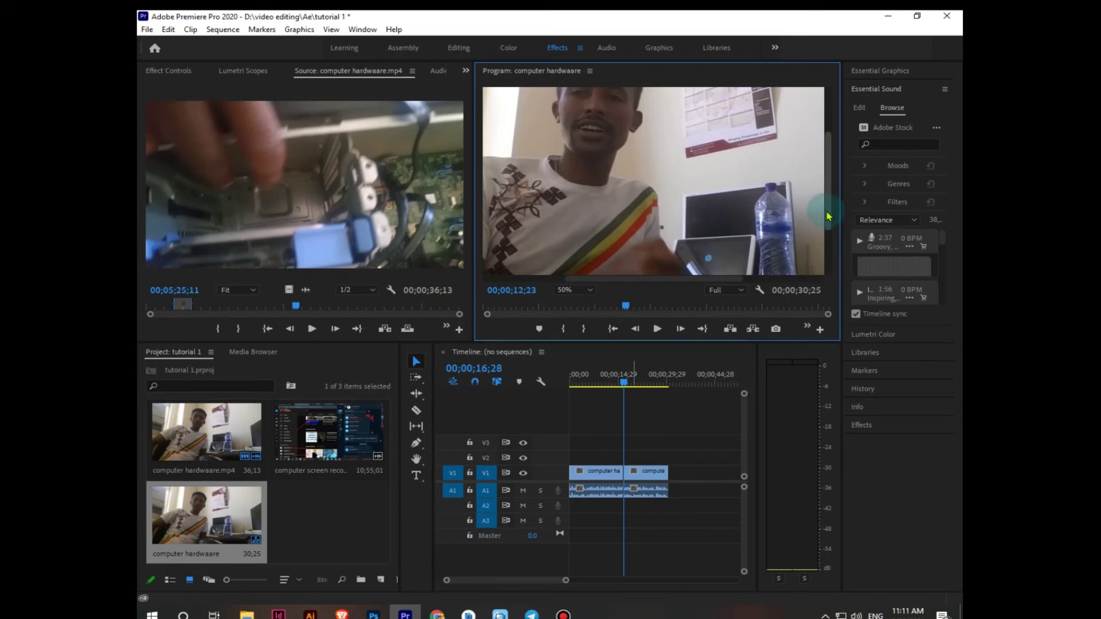
pyautogui.moveTo(827, 216); pyautogui.dragTo(828, 170)
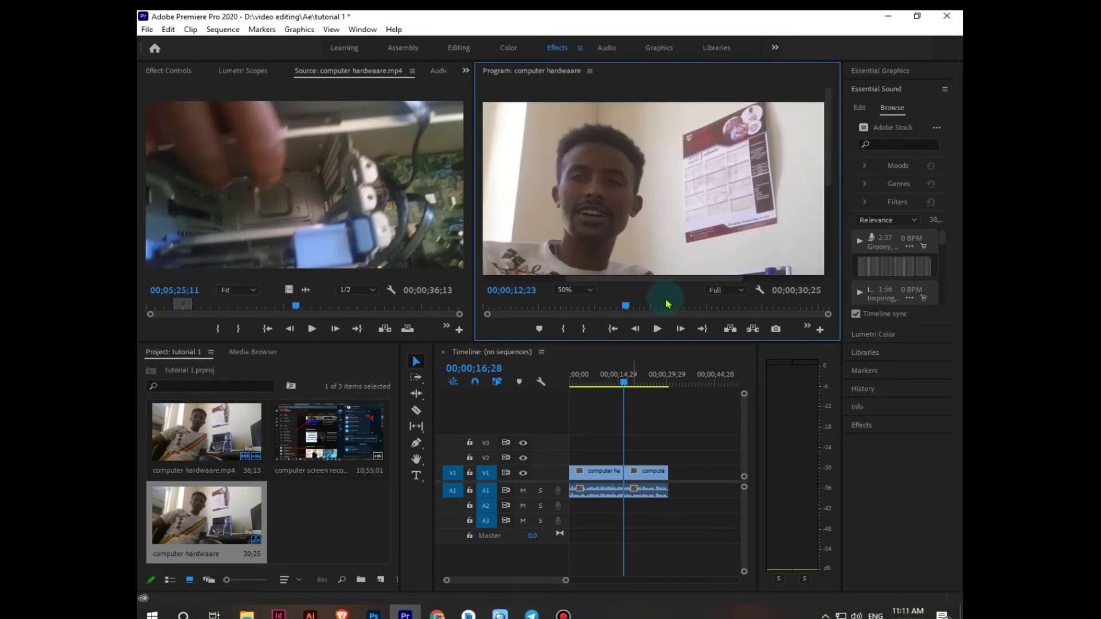
pyautogui.click(658, 329)
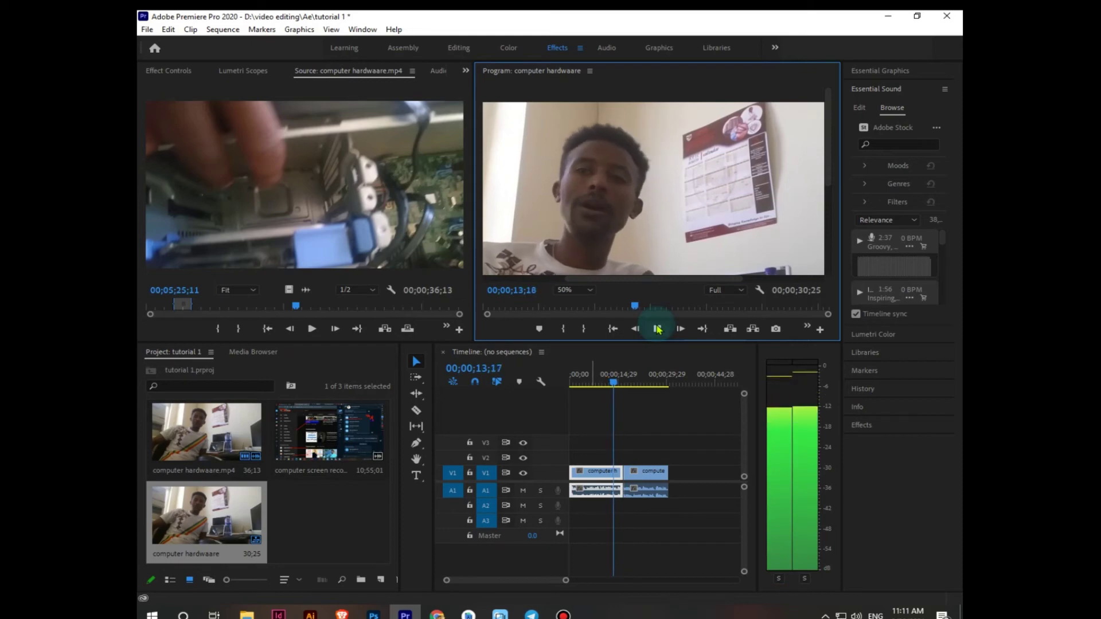
pyautogui.click(658, 329)
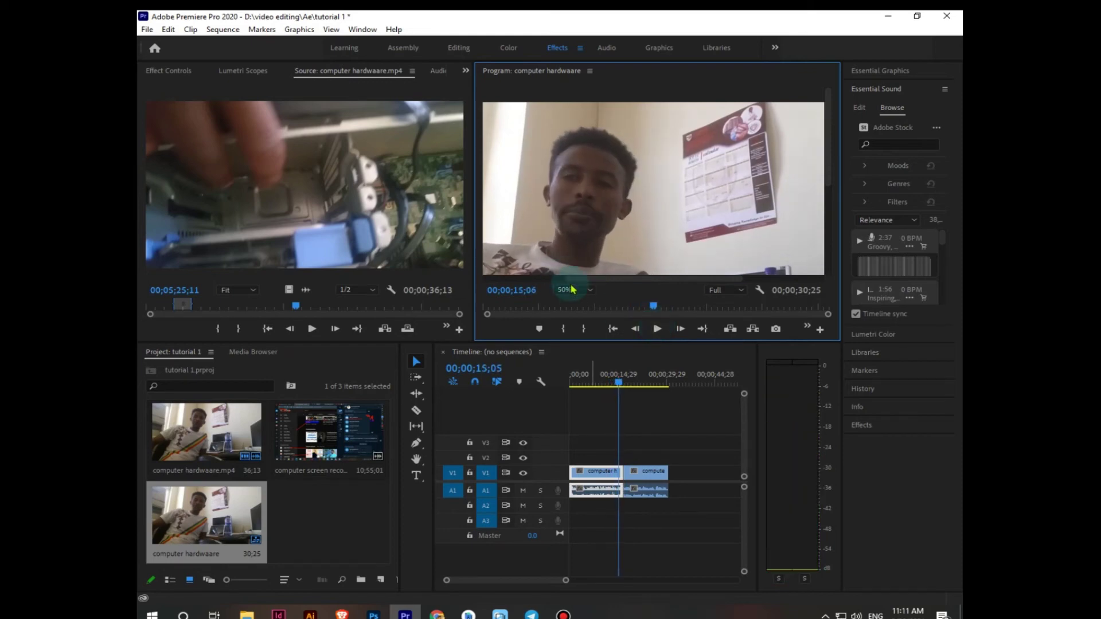
pyautogui.click(578, 291)
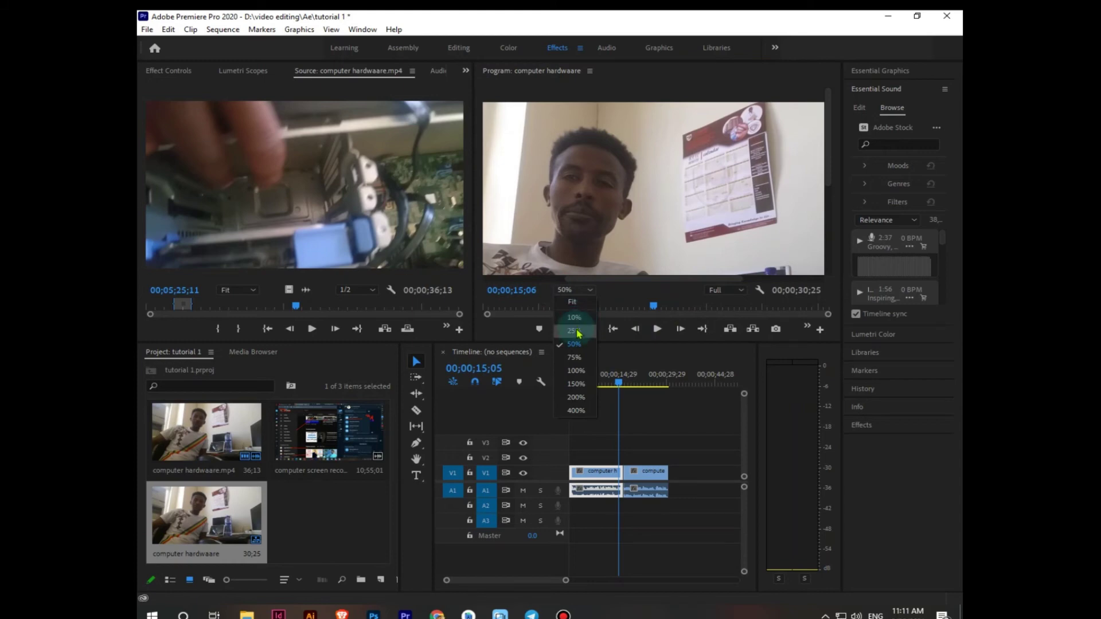
pyautogui.click(574, 331)
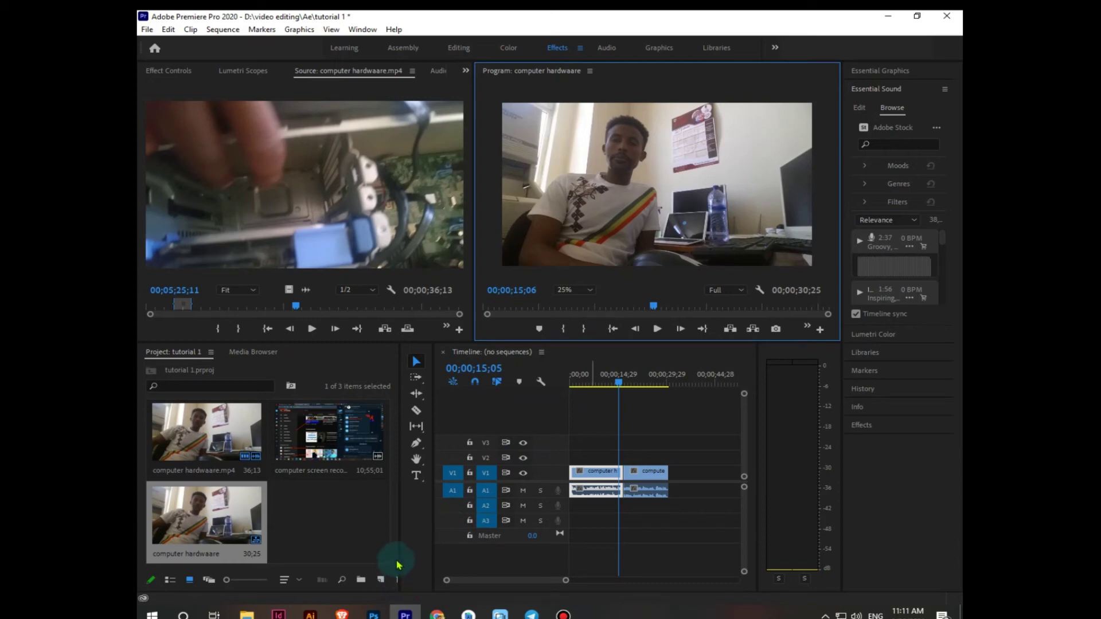
# - Widen the Project panel, then look at the DSLR 1080p24 sequence preset and cancel without creating it
pyautogui.moveTo(399, 565); pyautogui.dragTo(434, 566)
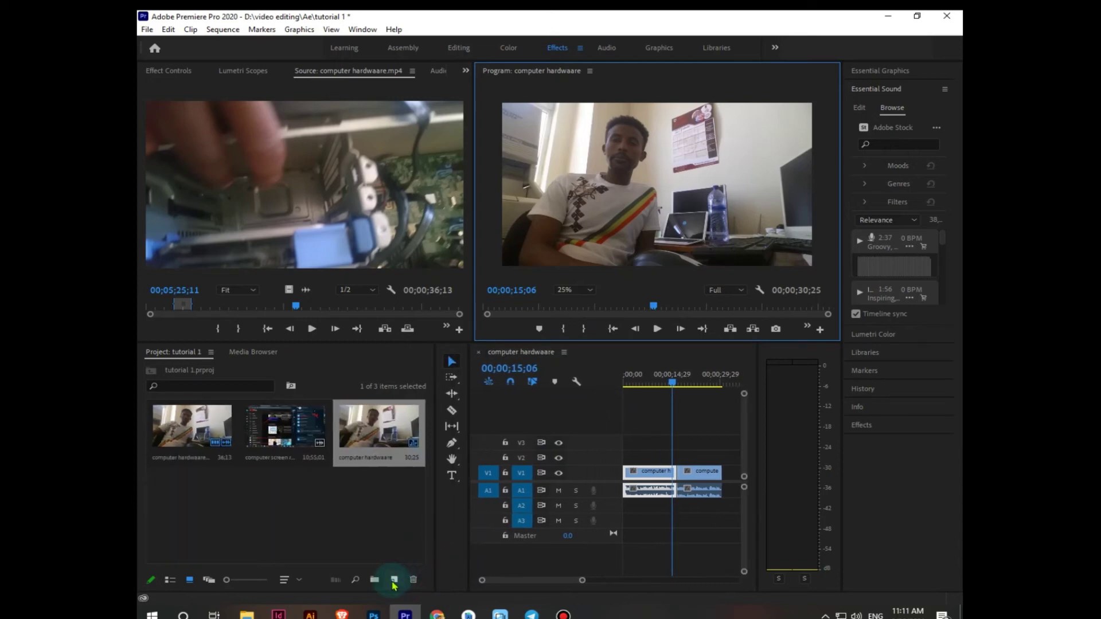
pyautogui.click(394, 580)
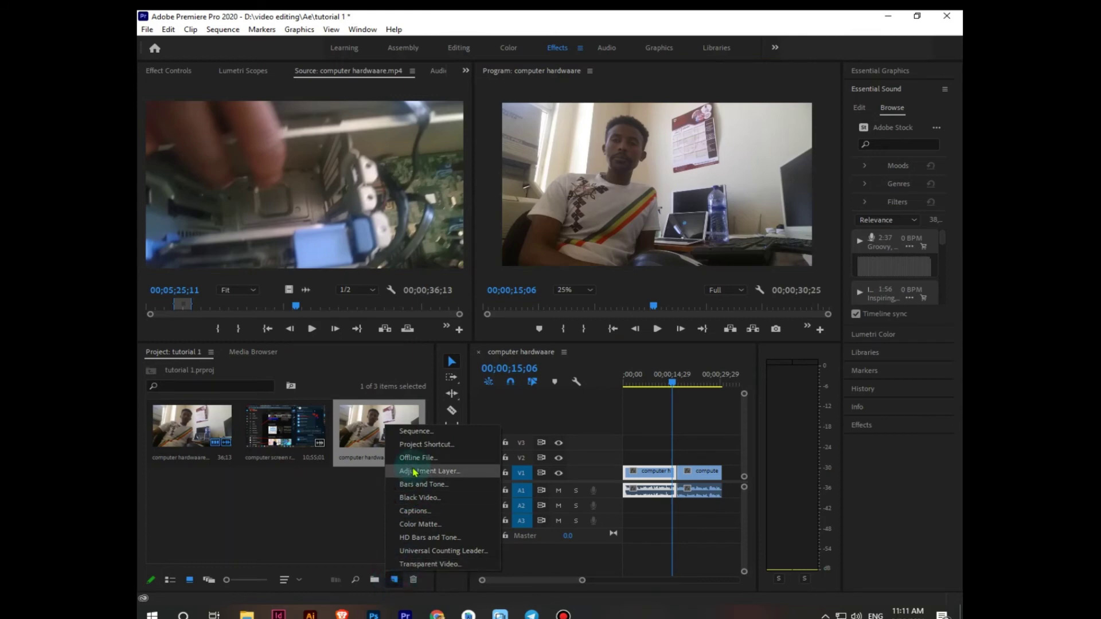
pyautogui.click(416, 432)
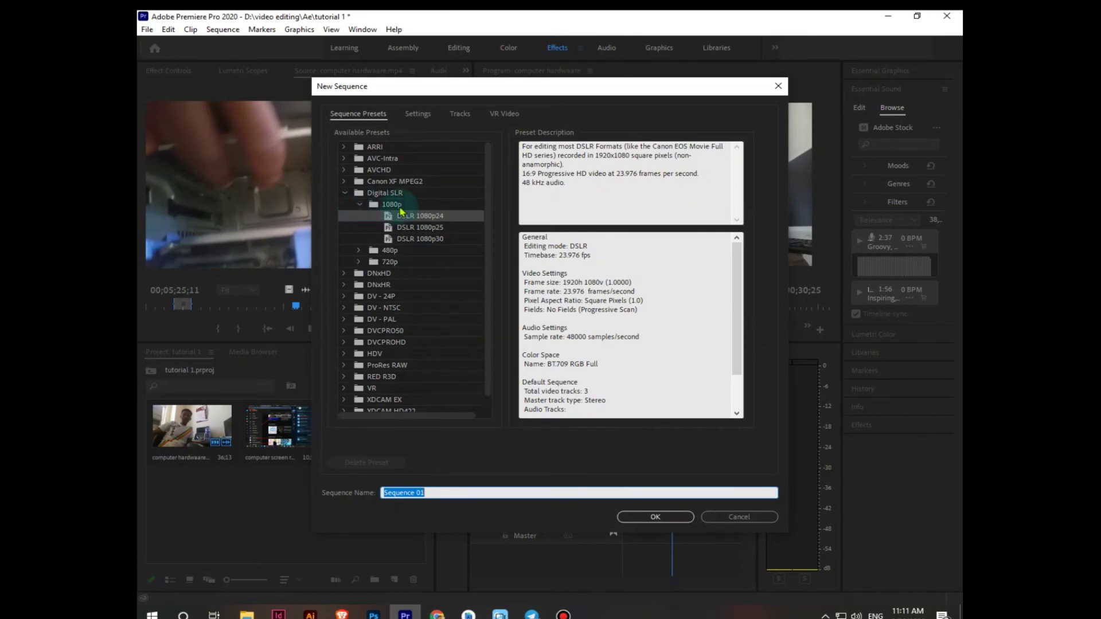
pyautogui.click(399, 206)
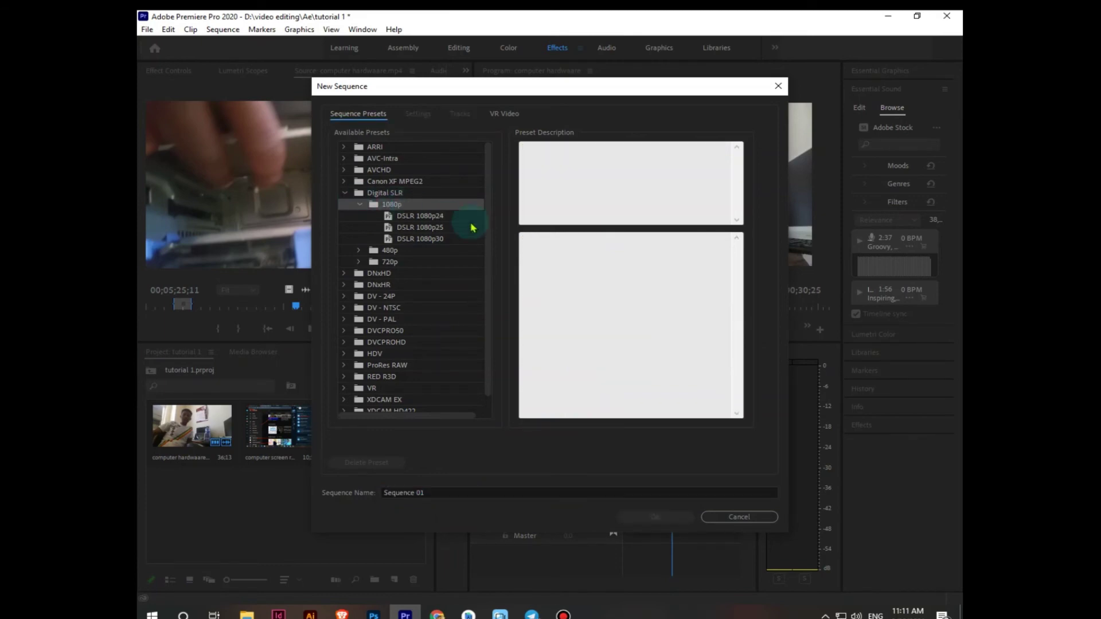
pyautogui.click(453, 219)
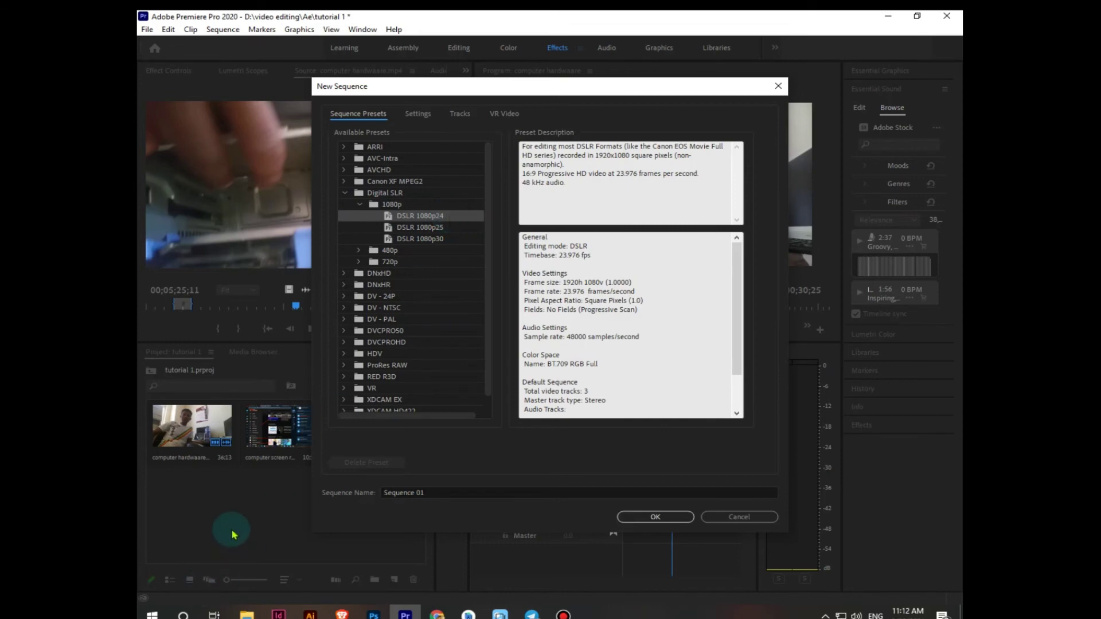
pyautogui.click(726, 519)
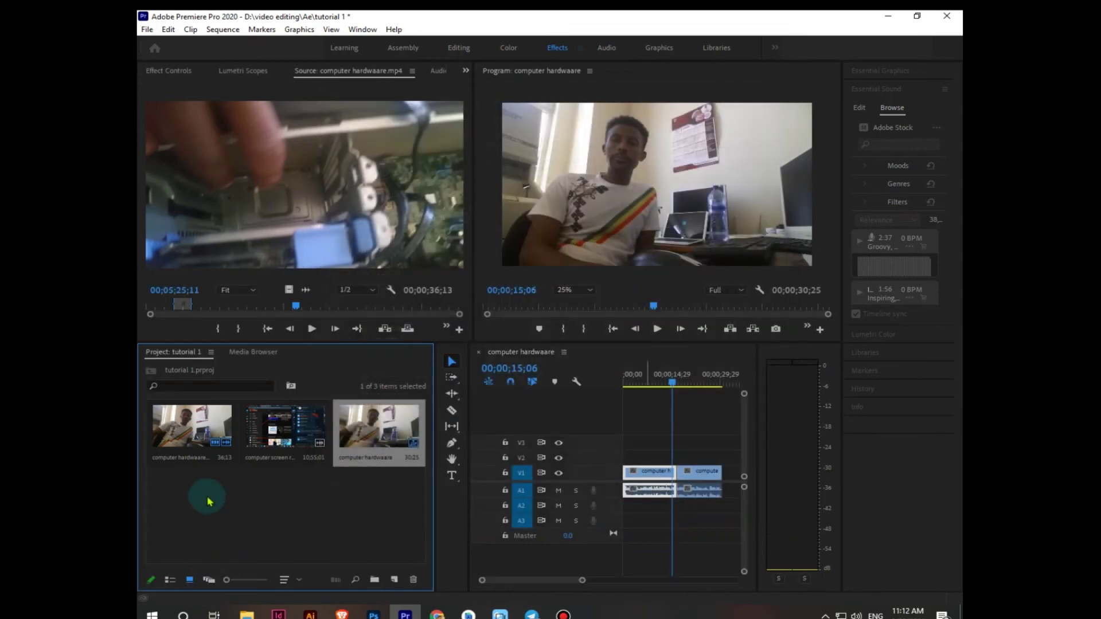
# - Check that computer hardwaare.mp4 is 1920 x 1080 at 29.97 fps in its Properties, then close them
pyautogui.click(187, 447)
pyautogui.rightClick(186, 447)
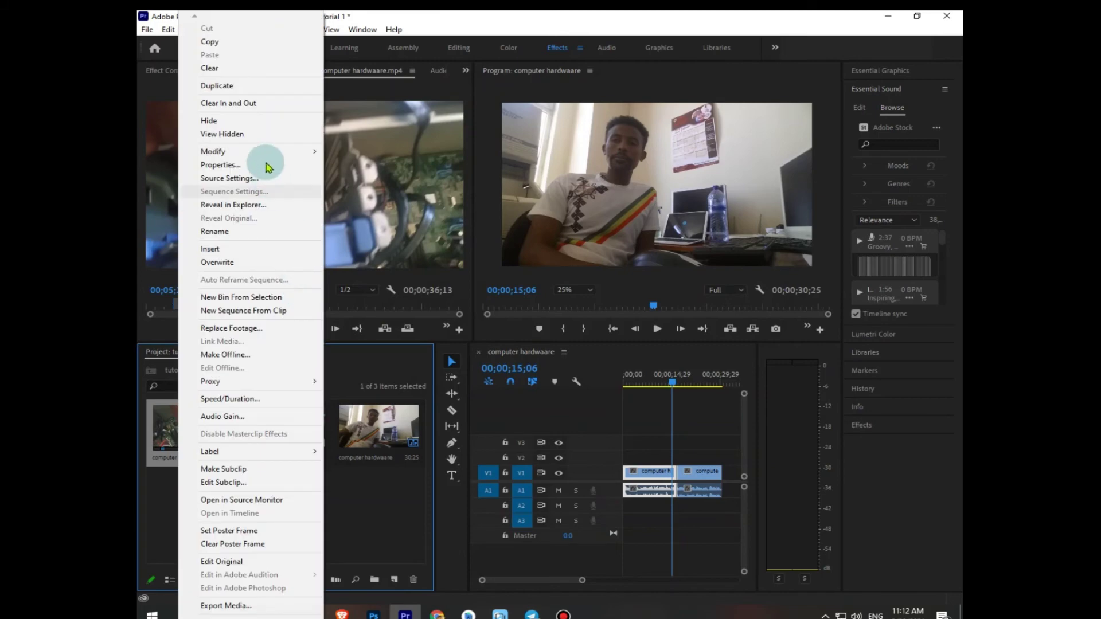
pyautogui.click(266, 164)
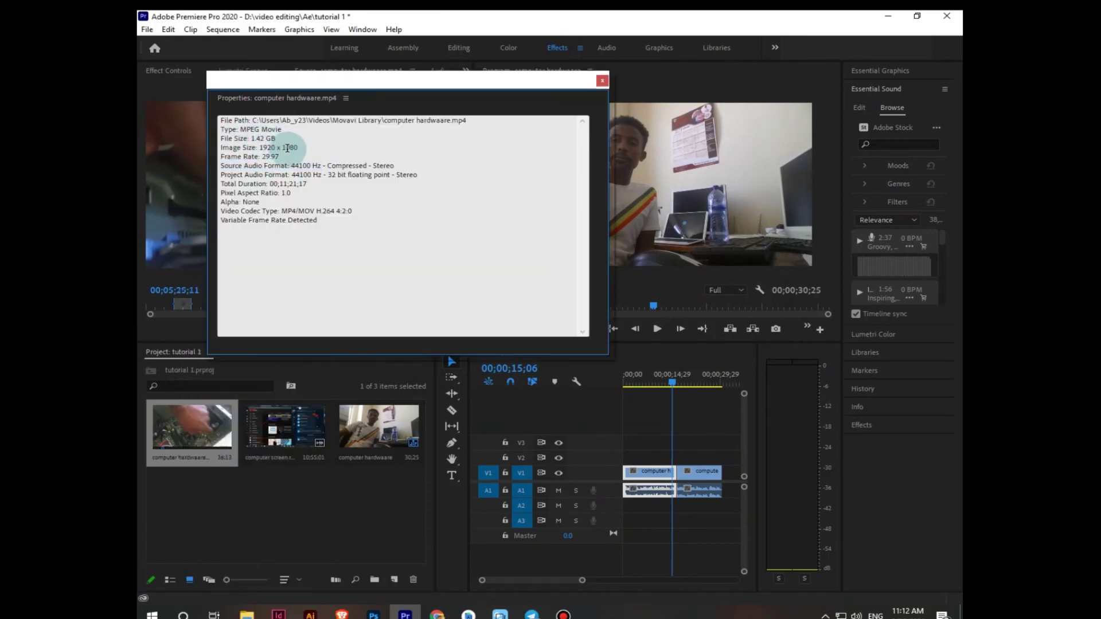
pyautogui.moveTo(268, 147); pyautogui.dragTo(298, 148)
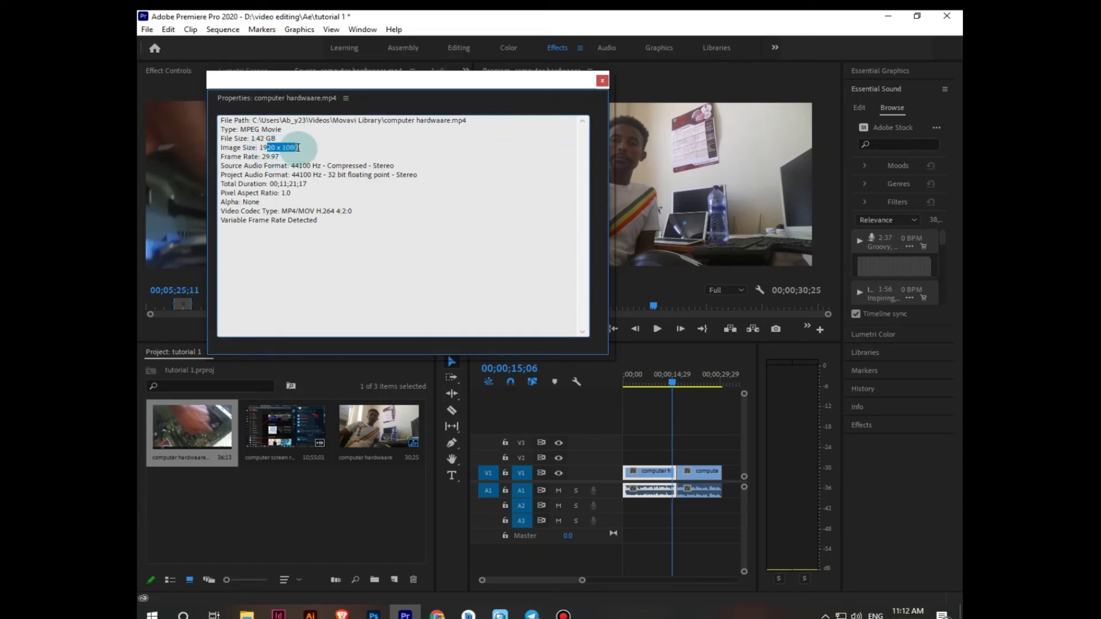
pyautogui.click(241, 157)
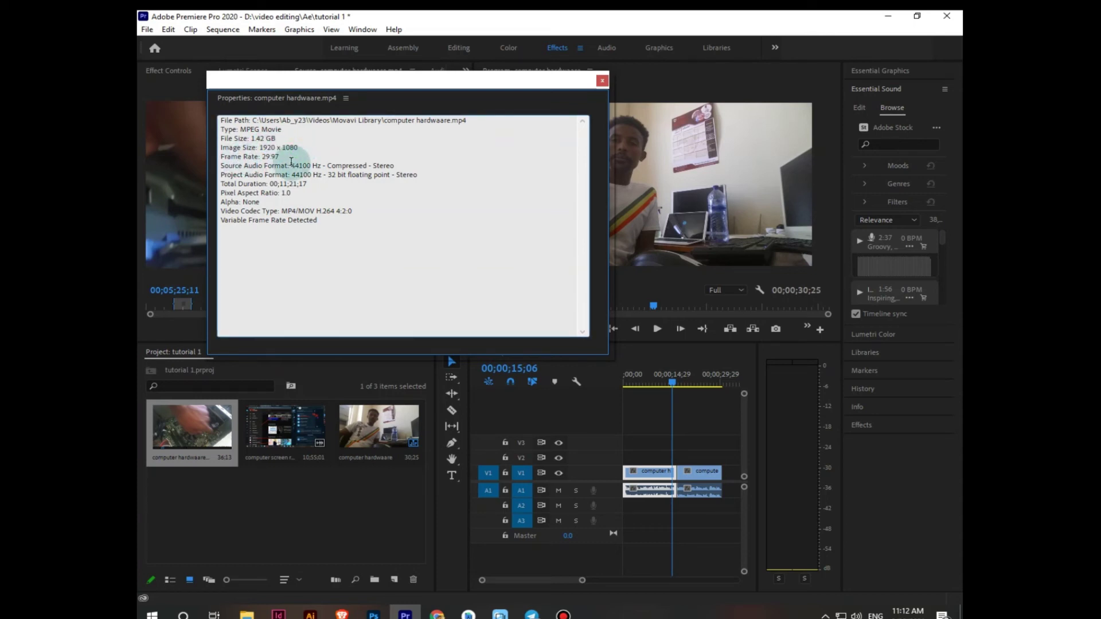
pyautogui.click(602, 82)
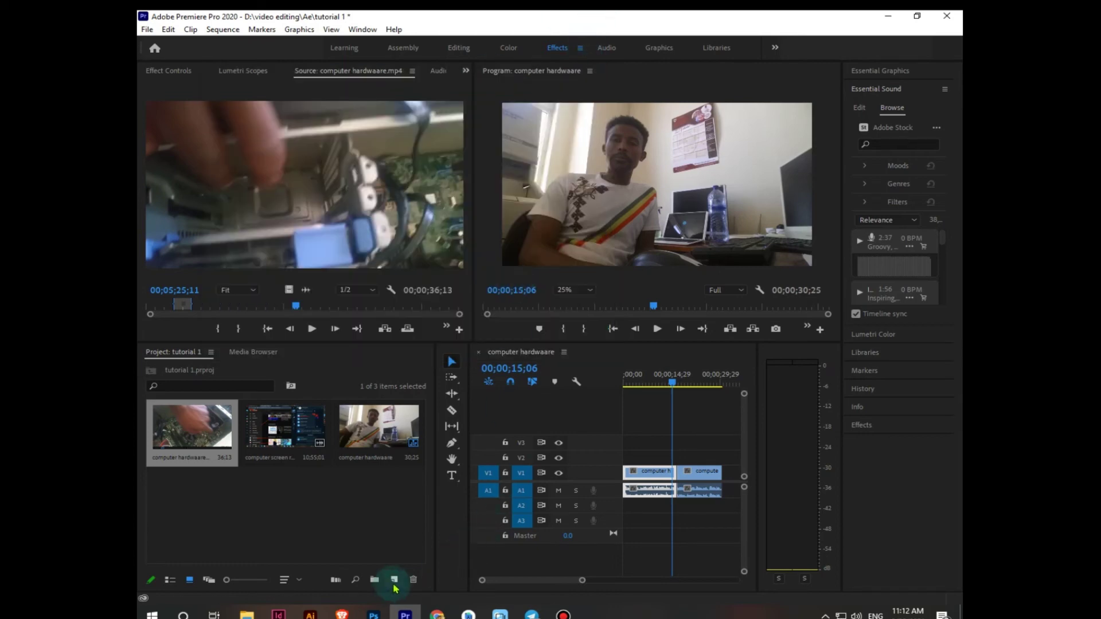
# - Create Sequence 02 from the DSLR 1080p24 preset and load the computer hardwaare clip for preview
pyautogui.click(394, 580)
pyautogui.click(414, 431)
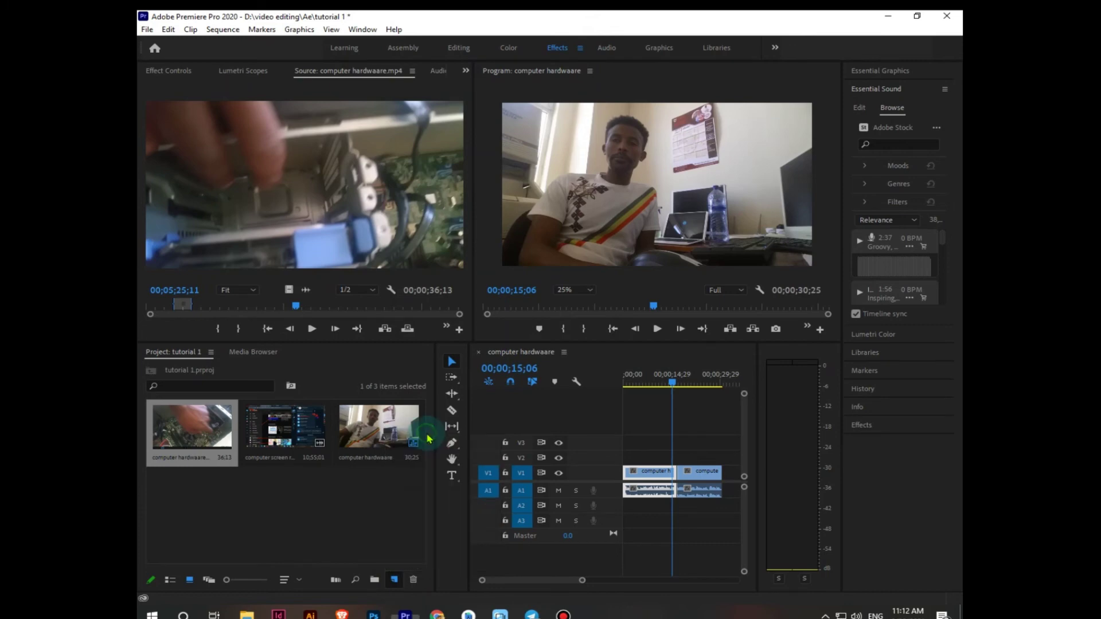
pyautogui.doubleClick(412, 218)
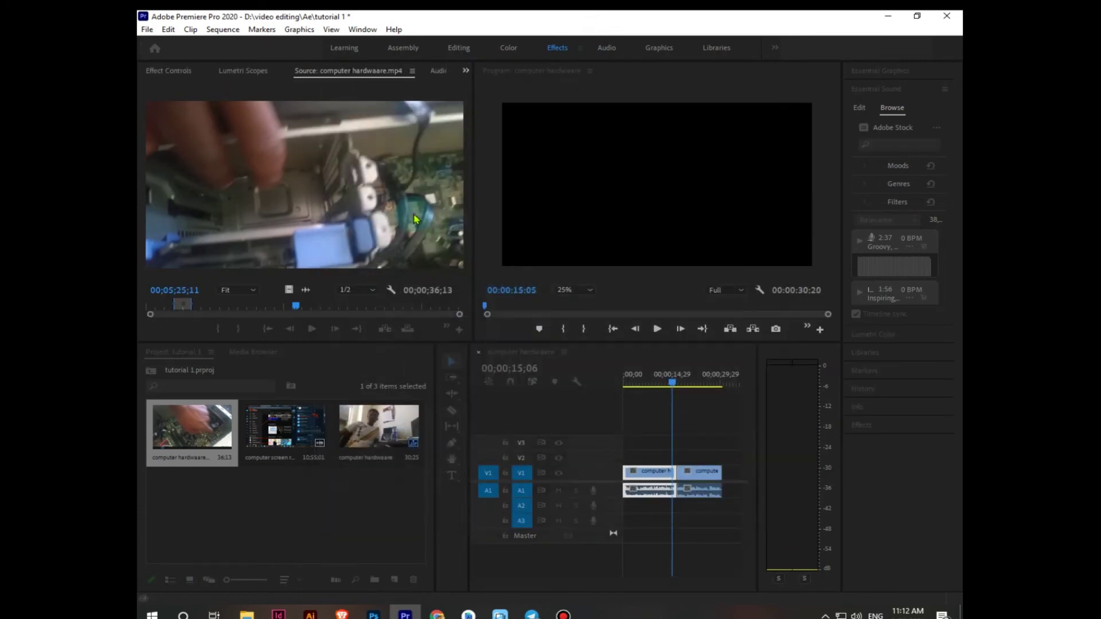
pyautogui.doubleClick(195, 416)
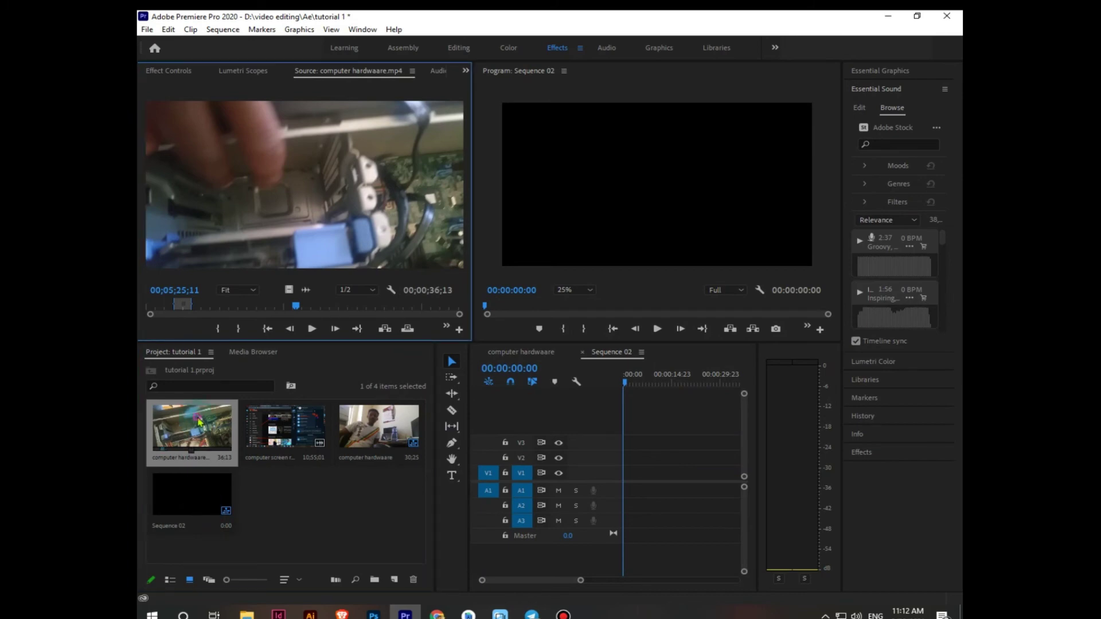
pyautogui.rightClick(195, 428)
pyautogui.click(413, 531)
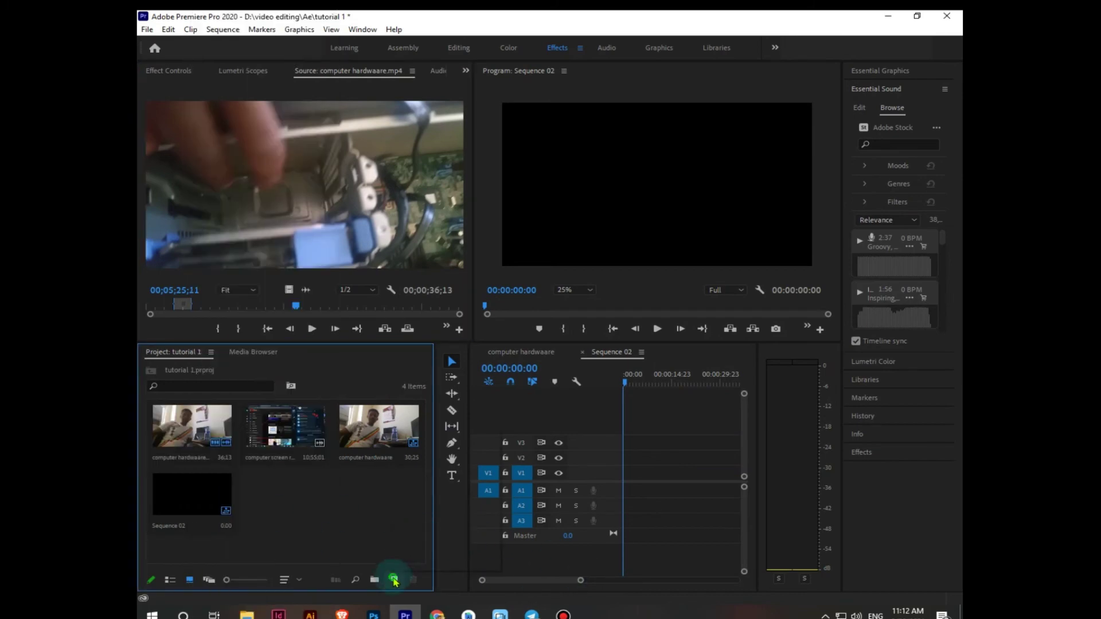
# - Create Sequence 03 with the DSLR 1080p30 preset and open it in the timeline
pyautogui.click(394, 580)
pyautogui.click(424, 432)
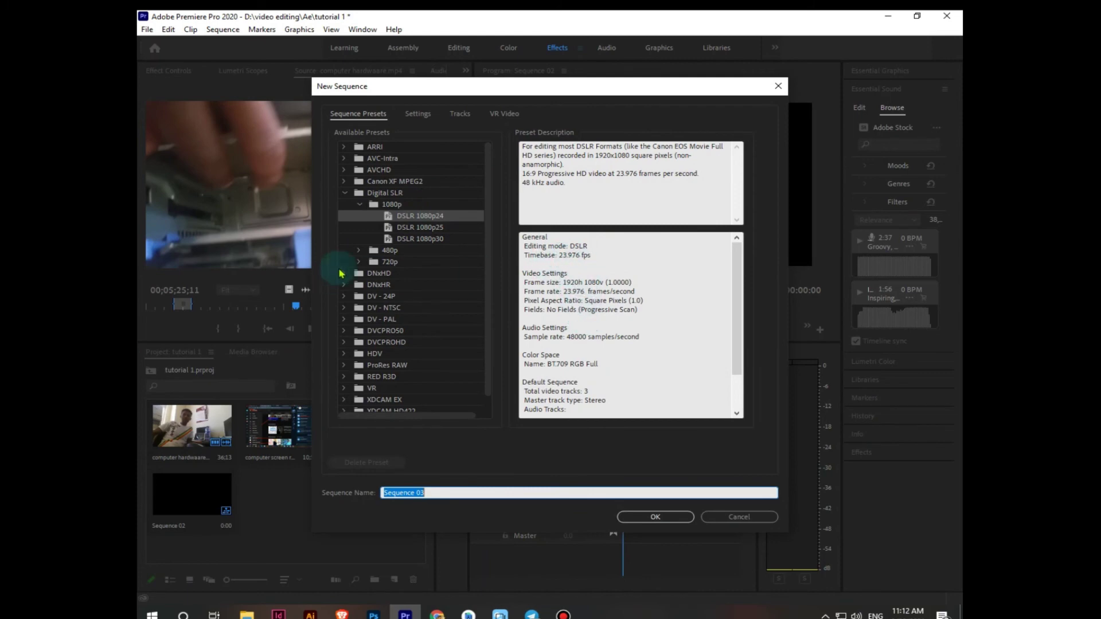
pyautogui.click(422, 228)
pyautogui.click(425, 240)
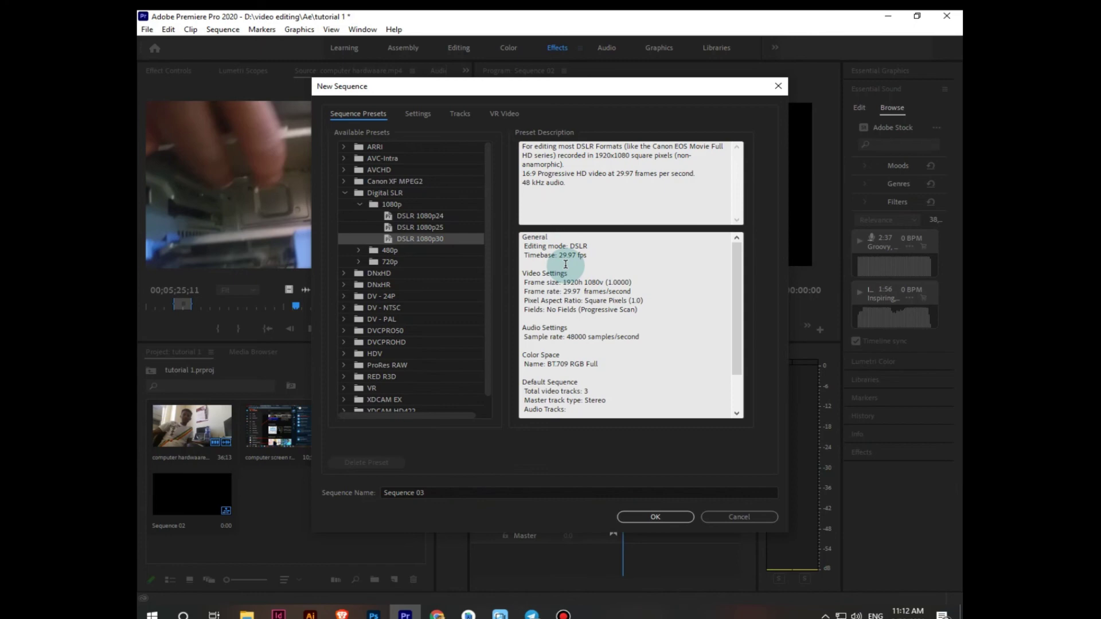
pyautogui.click(656, 517)
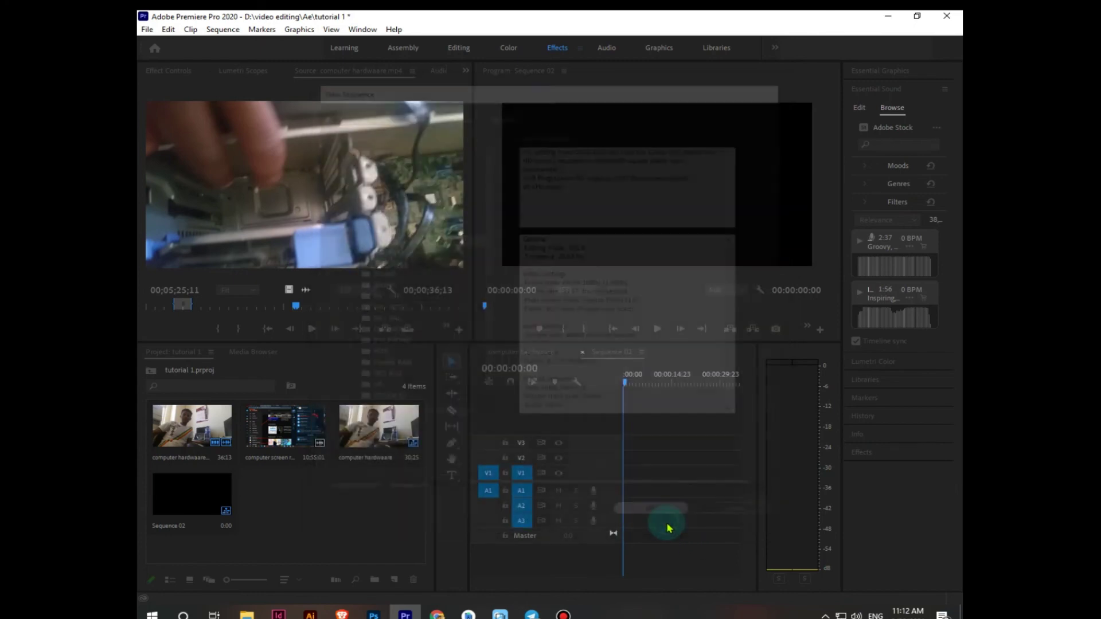
pyautogui.doubleClick(284, 503)
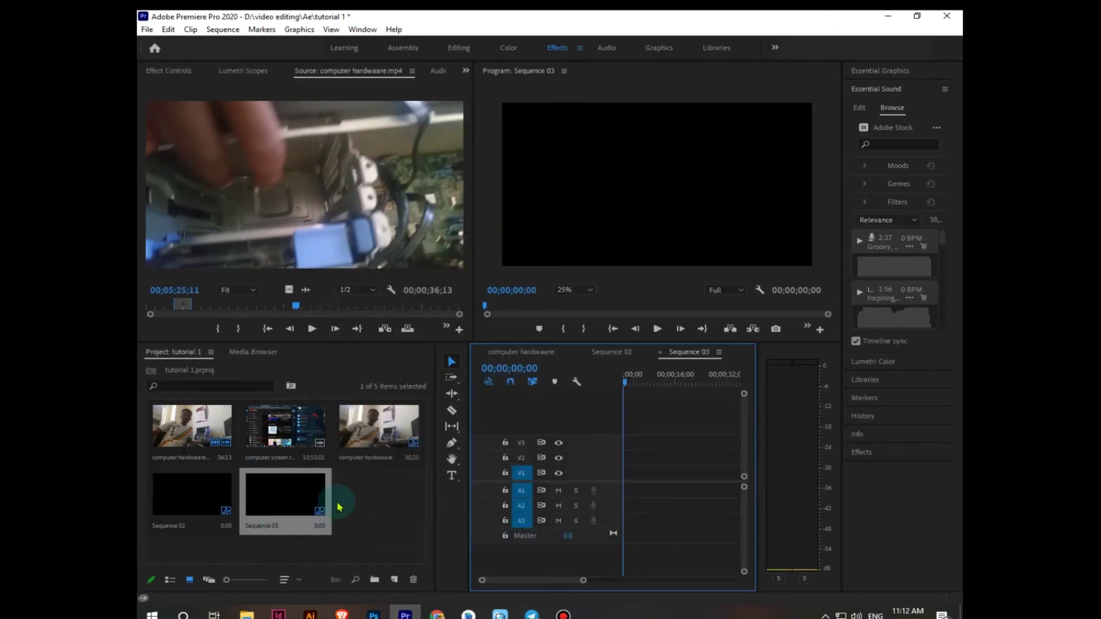
# - Drop computer hardwaare.mp4 onto V2 of Sequence 03, keeping existing sequence settings, and enlarge track V1
pyautogui.click(189, 430)
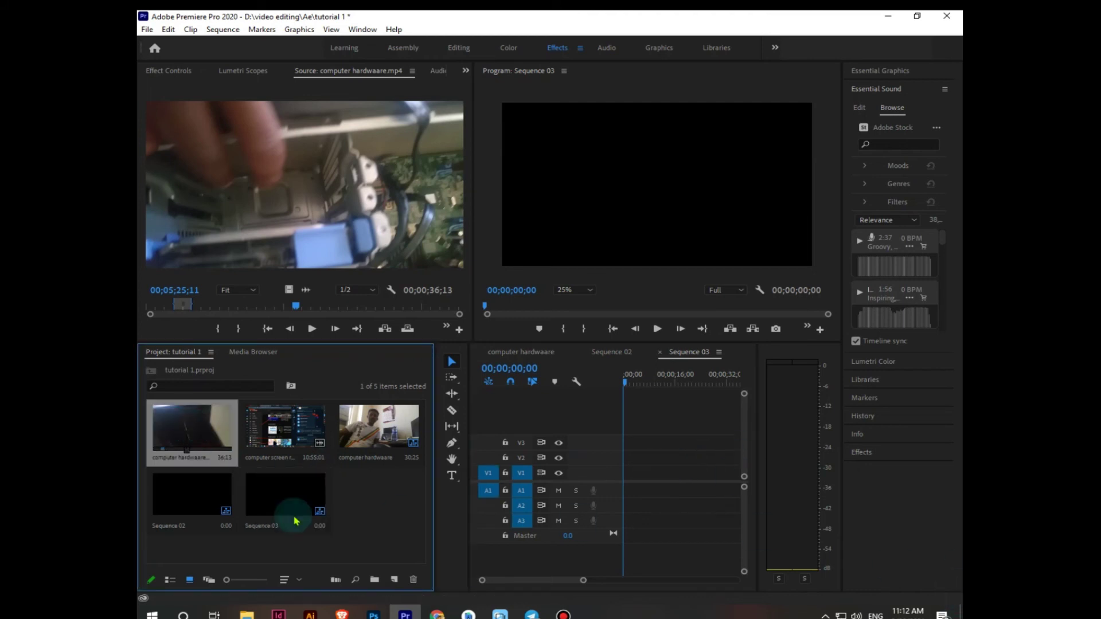
pyautogui.moveTo(168, 423); pyautogui.dragTo(590, 459)
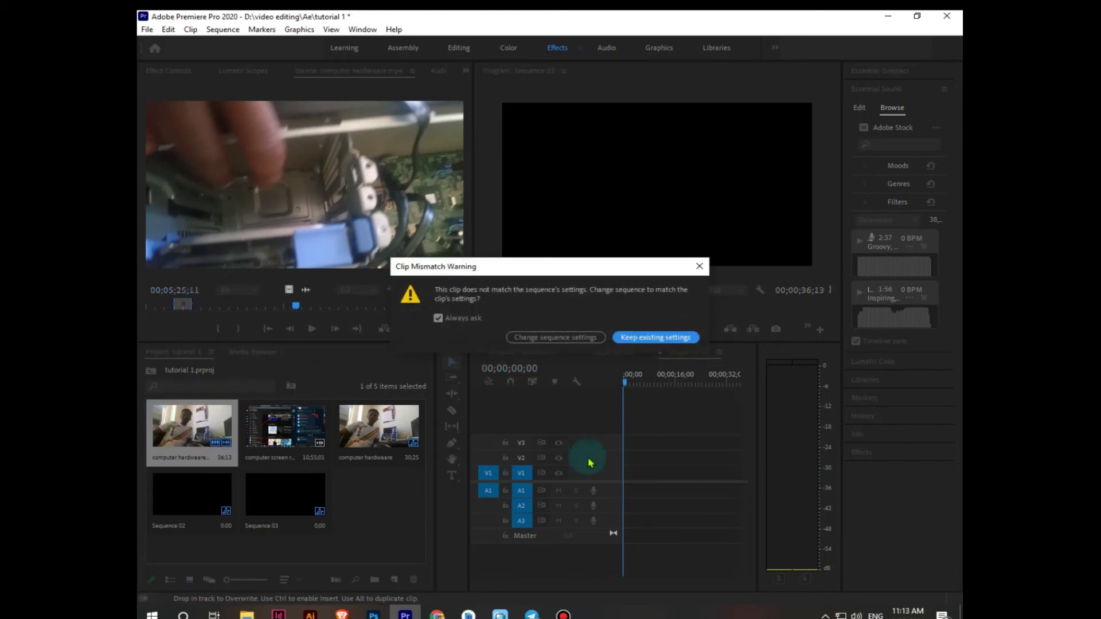
pyautogui.click(660, 337)
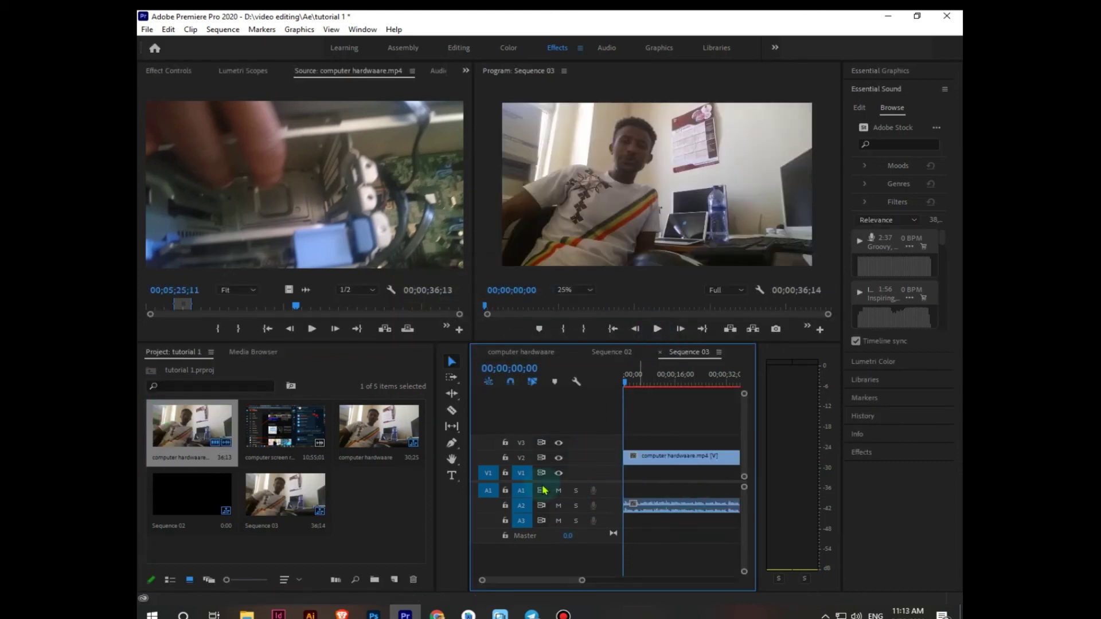
pyautogui.click(682, 465)
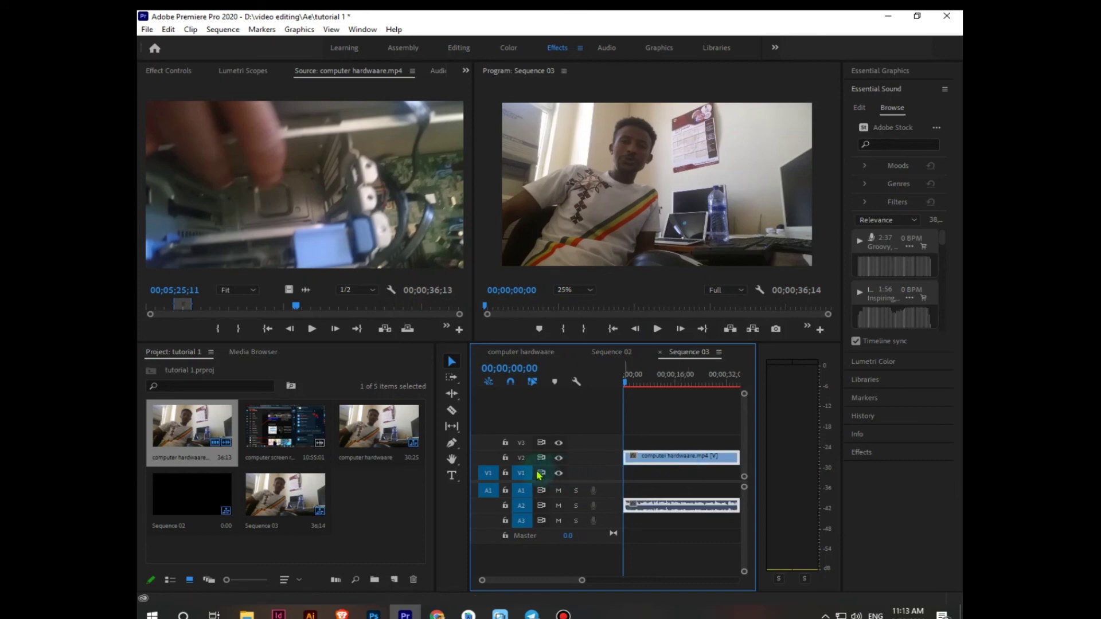
pyautogui.moveTo(526, 465)
pyautogui.mouseDown()
pyautogui.moveTo(522, 445)
pyautogui.moveTo(523, 457)
pyautogui.mouseUp()
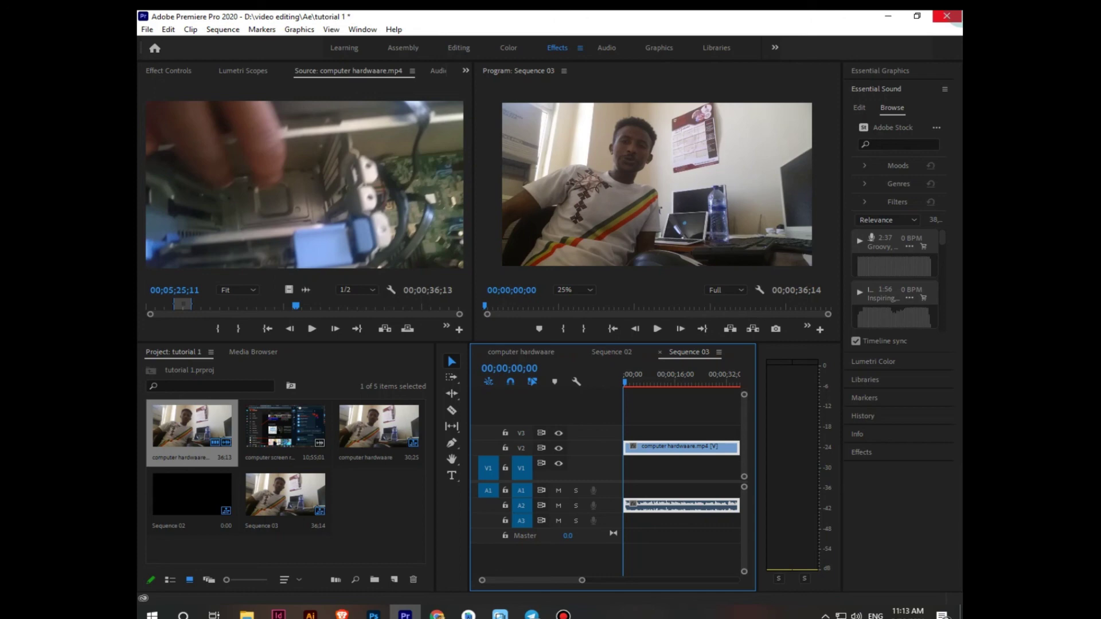
pyautogui.click(187, 73)
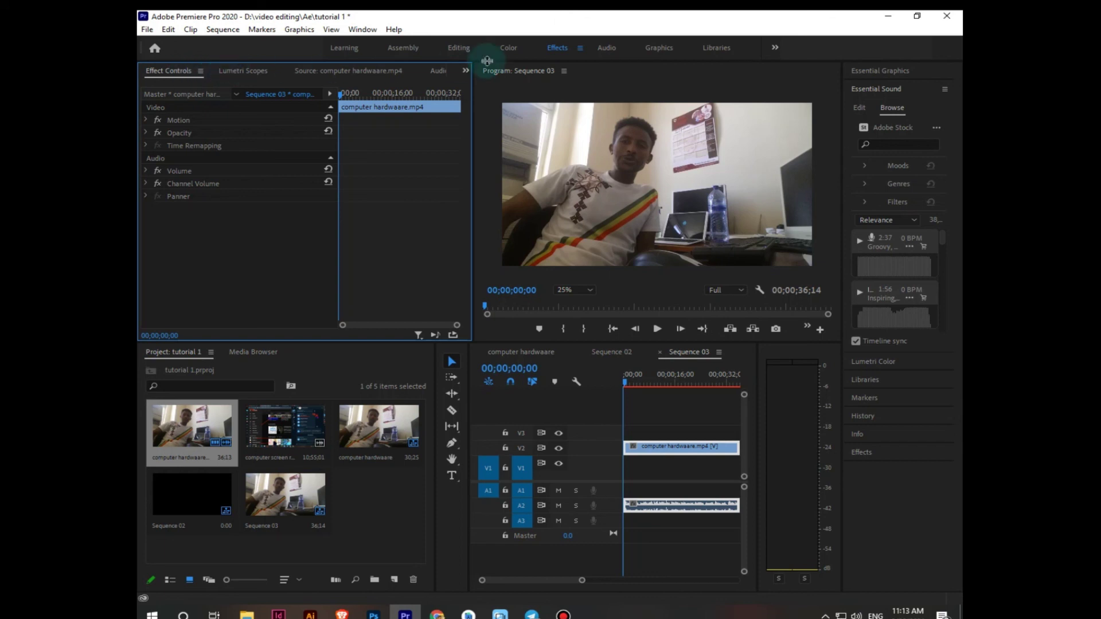
# - Switch to the Graphics workspace
pyautogui.click(659, 52)
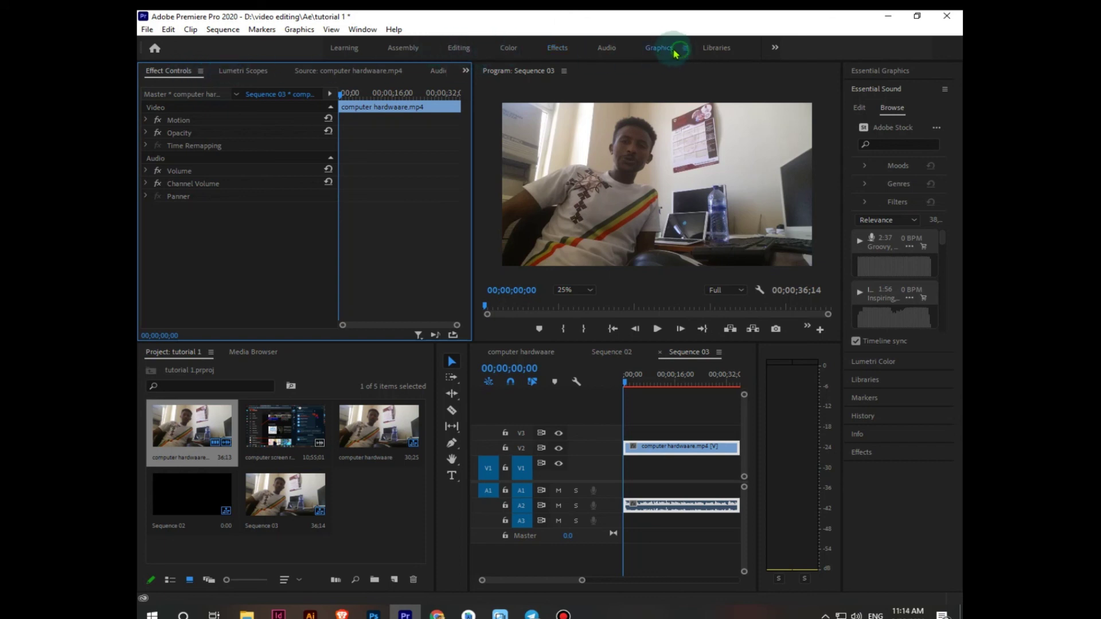